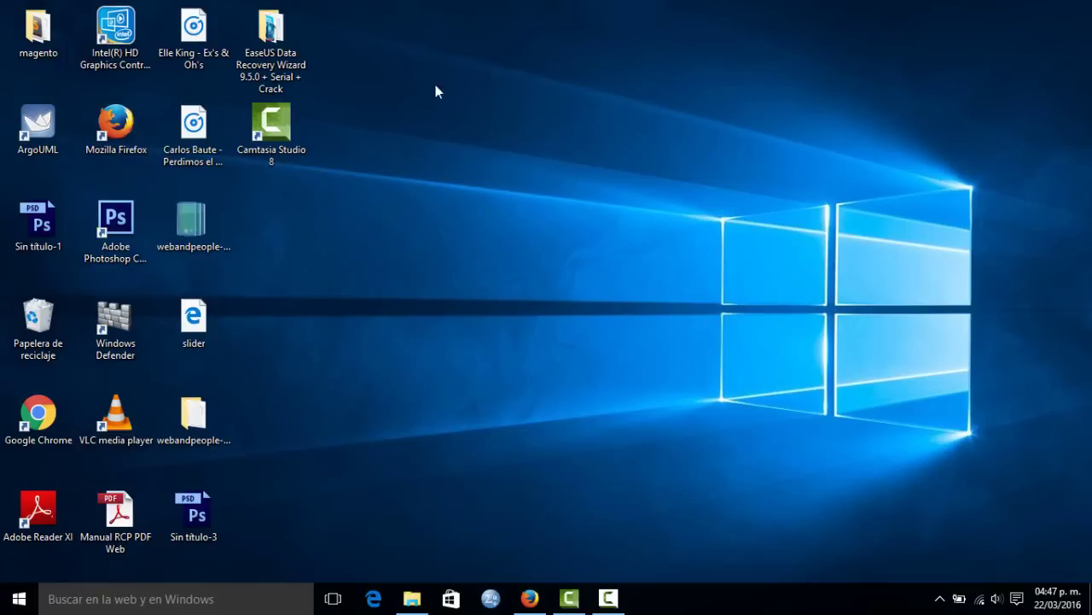
# Step: Try to open the removable disk (D:) from Este equipo, declining to format it
pyautogui.doubleClick(293, 34)
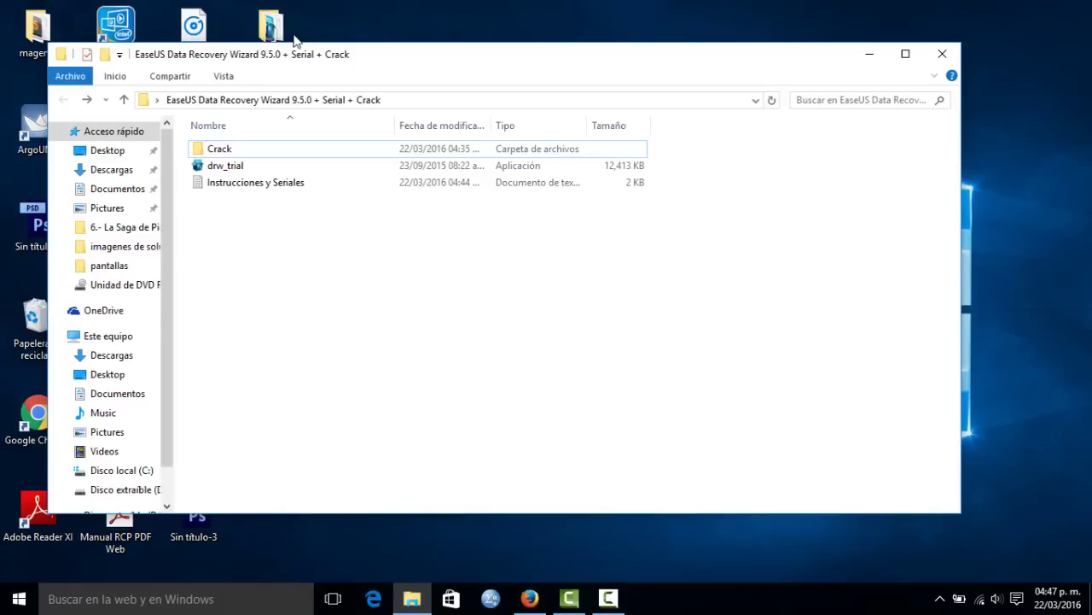
pyautogui.click(880, 59)
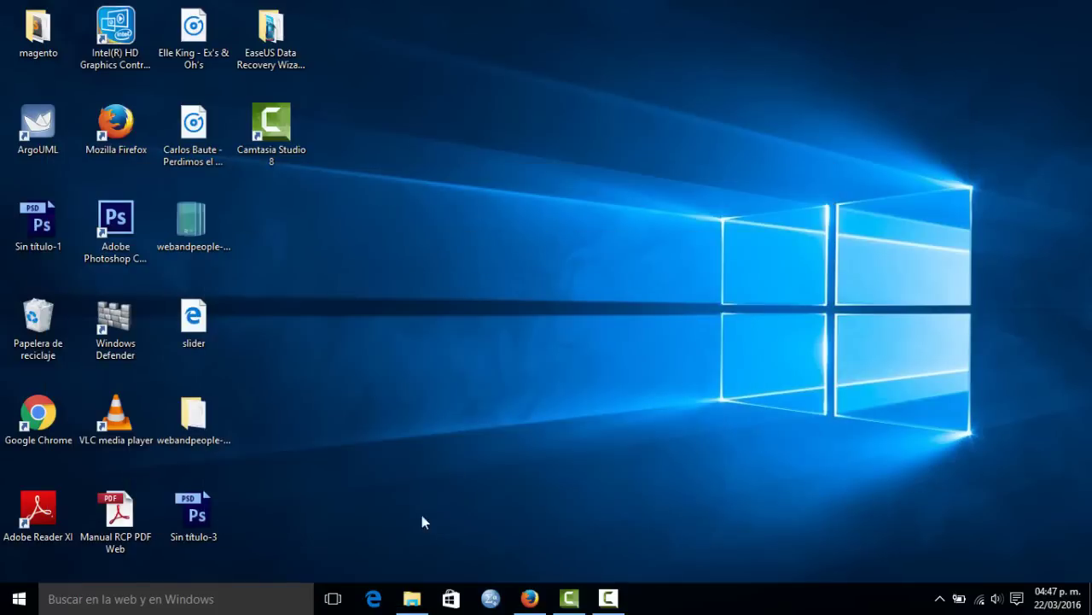
pyautogui.click(413, 597)
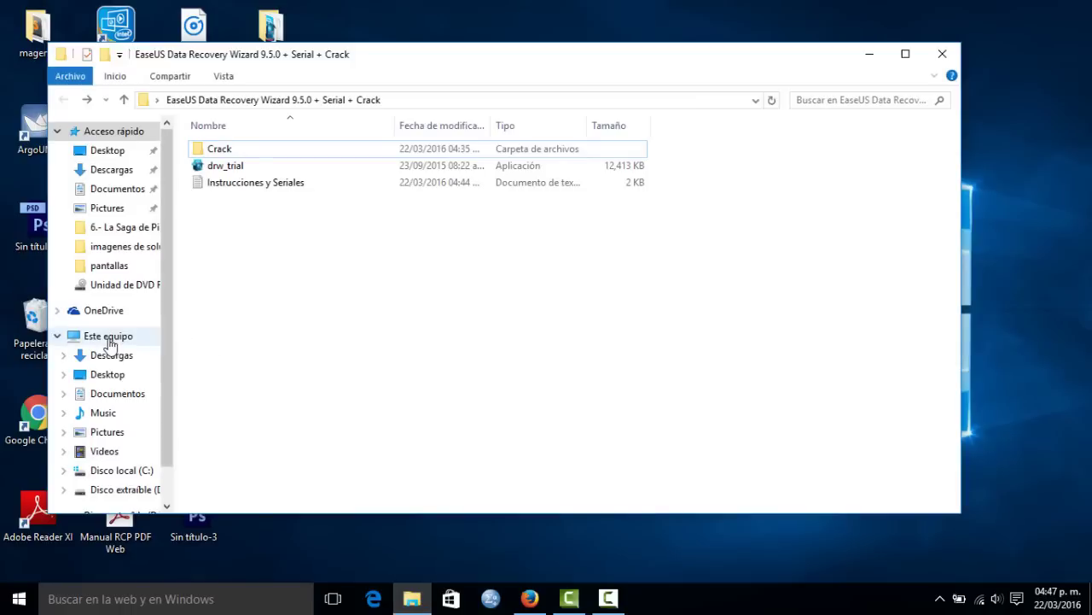
pyautogui.click(108, 338)
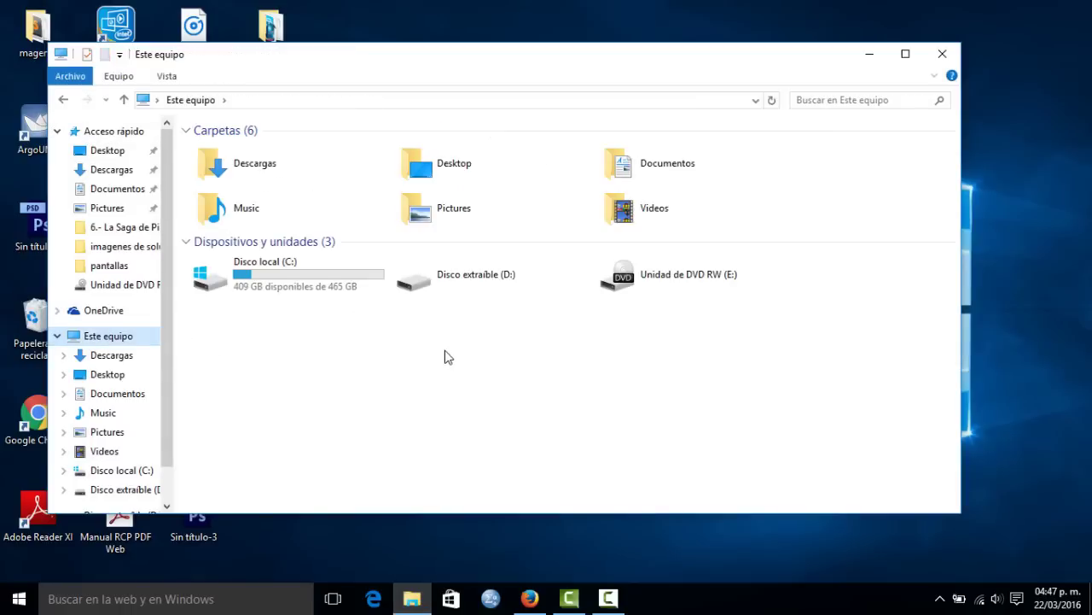
pyautogui.moveTo(445, 350); pyautogui.dragTo(475, 257)
pyautogui.click(454, 315)
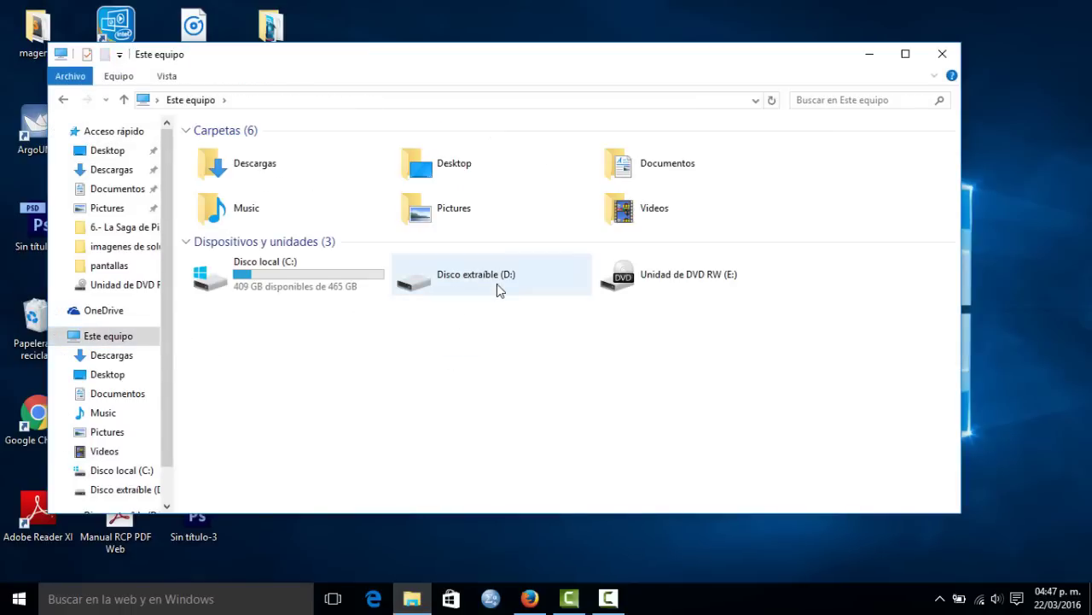
pyautogui.doubleClick(500, 287)
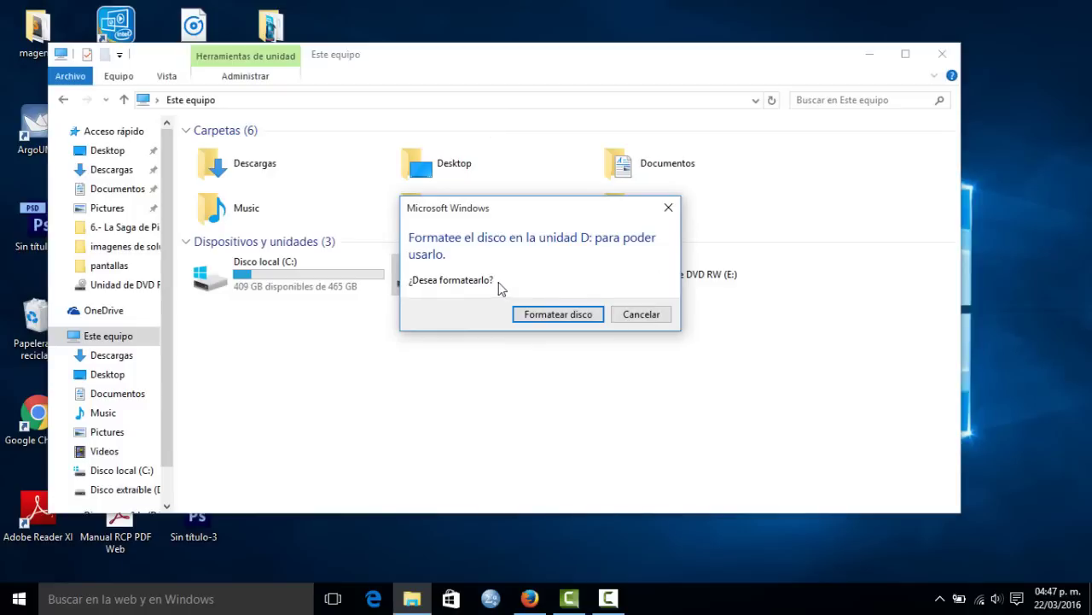
pyautogui.click(639, 314)
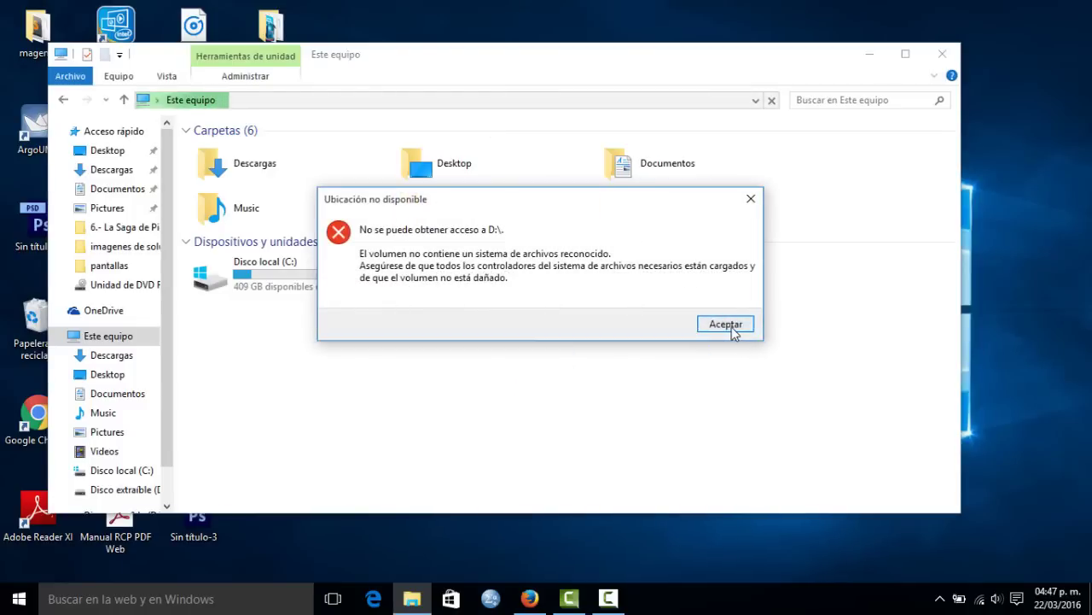
pyautogui.click(732, 325)
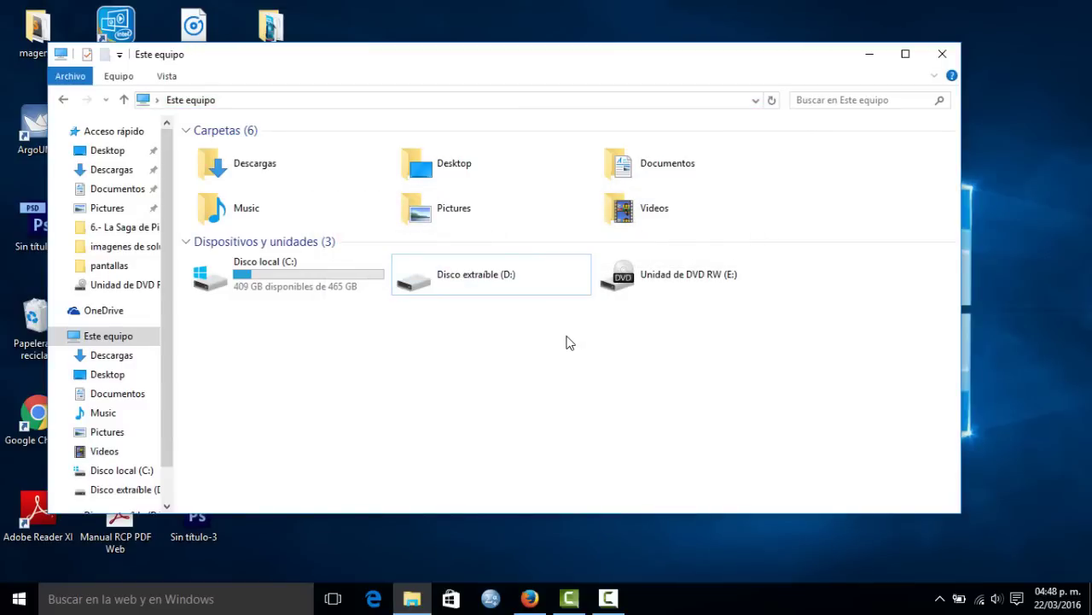
# Step: Check the removable disk by running "chkdsk d: /r" in a Command Prompt, and clear the windows off the desktop
pyautogui.press('super+r')
pyautogui.write('cmd')
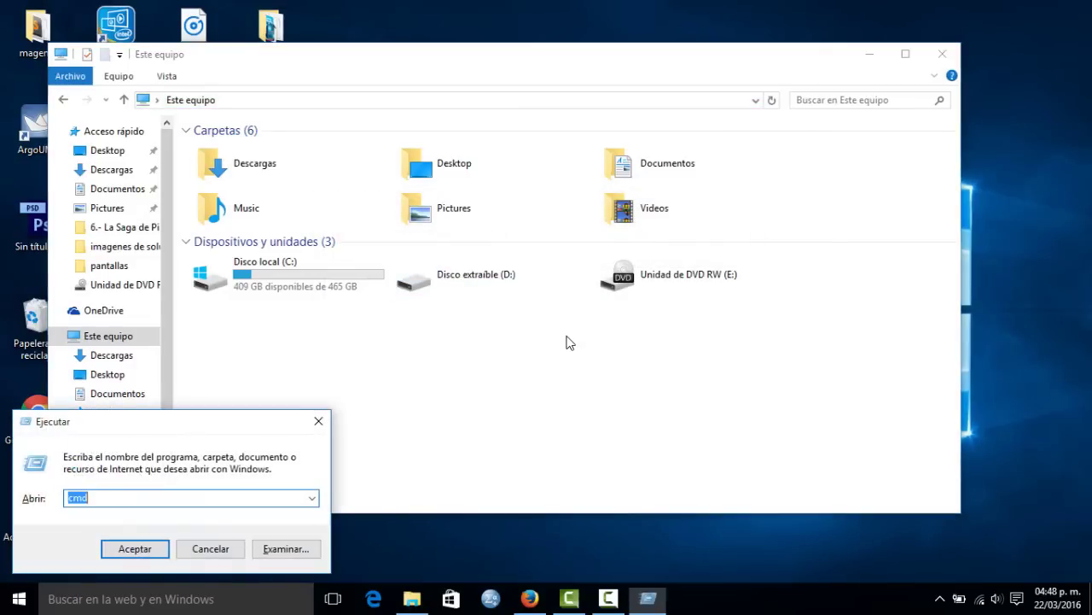
pyautogui.press('Return')
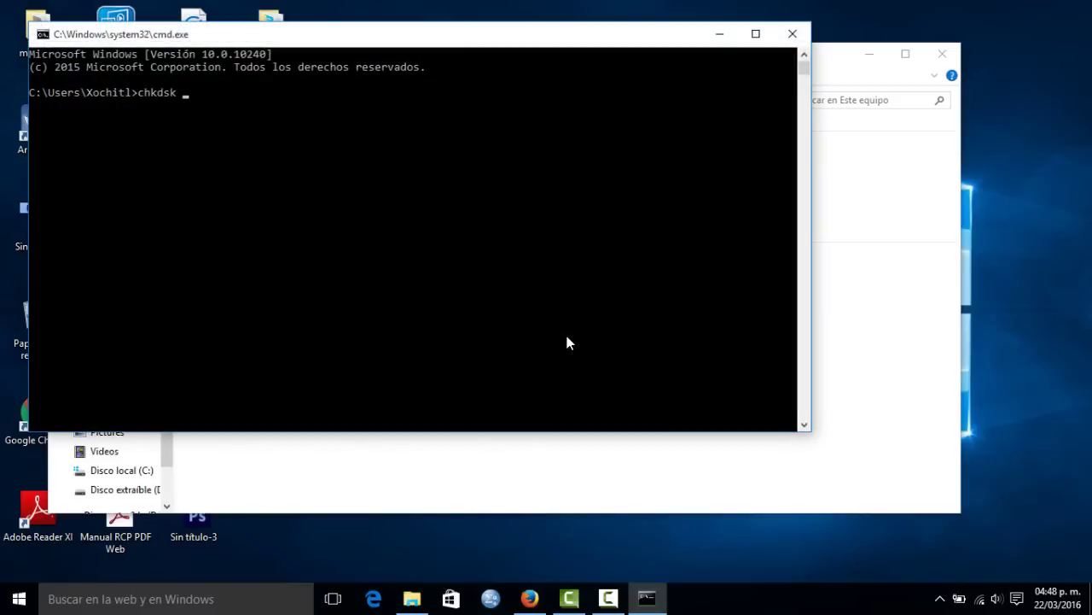
pyautogui.moveTo(517, 45); pyautogui.dragTo(668, 295)
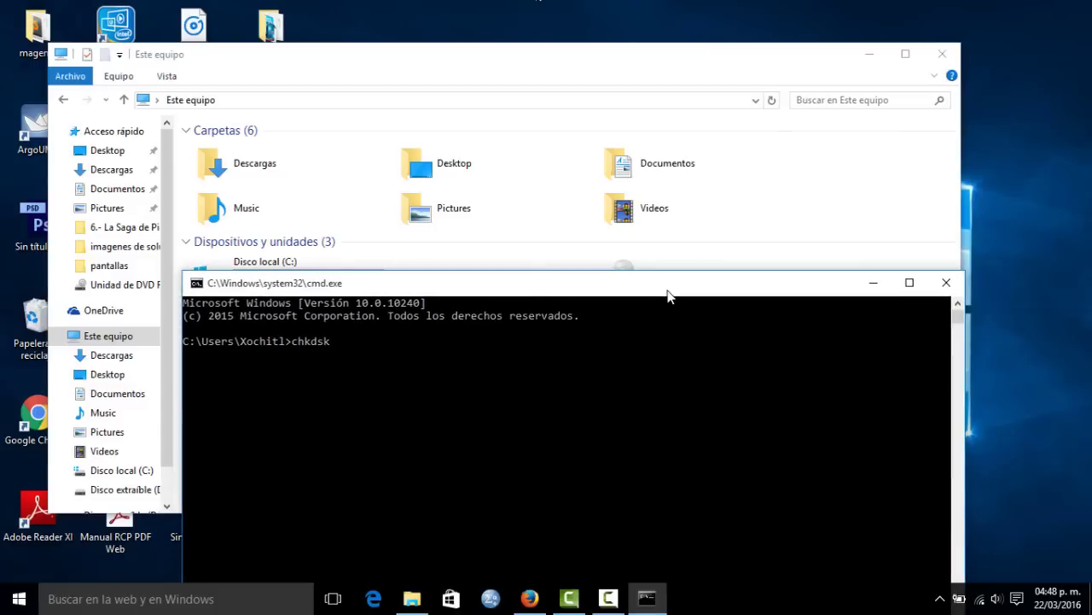
pyautogui.write('r')
pyautogui.press('Return')
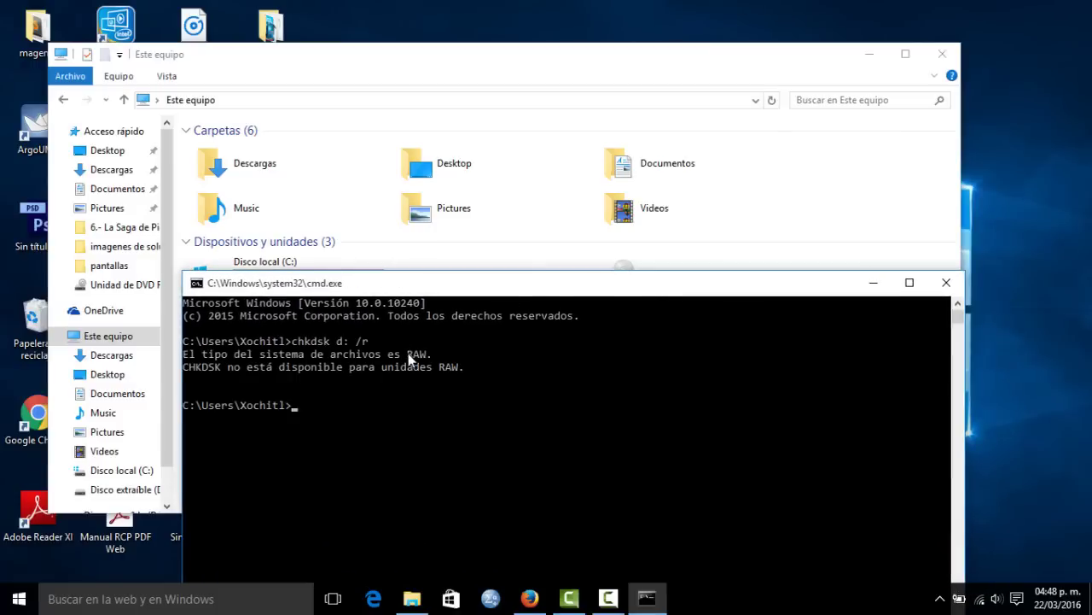
pyautogui.moveTo(405, 353); pyautogui.dragTo(439, 359)
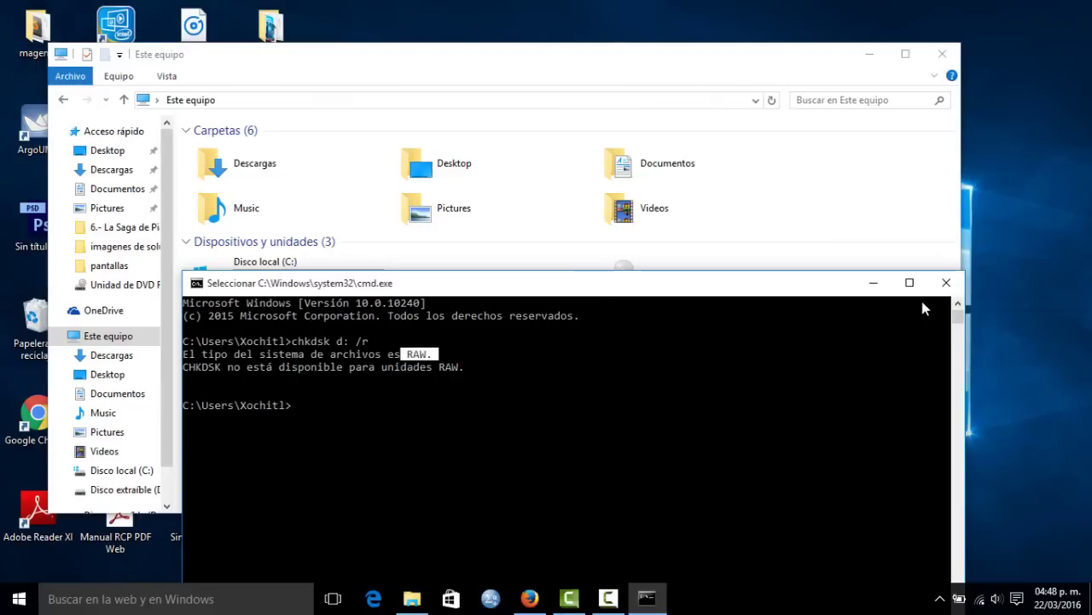
pyautogui.click(946, 282)
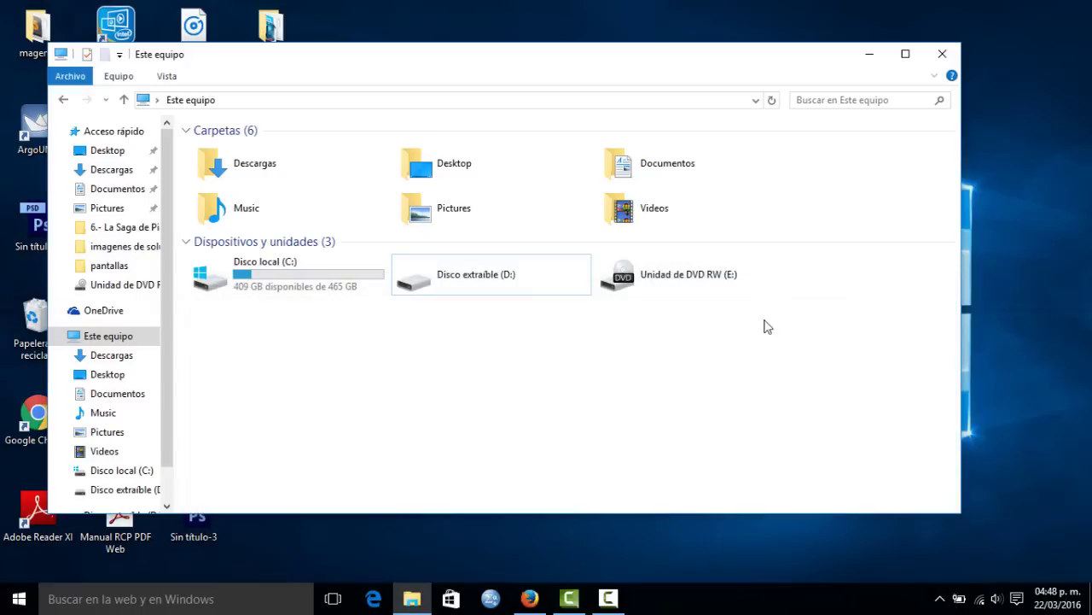
pyautogui.click(888, 65)
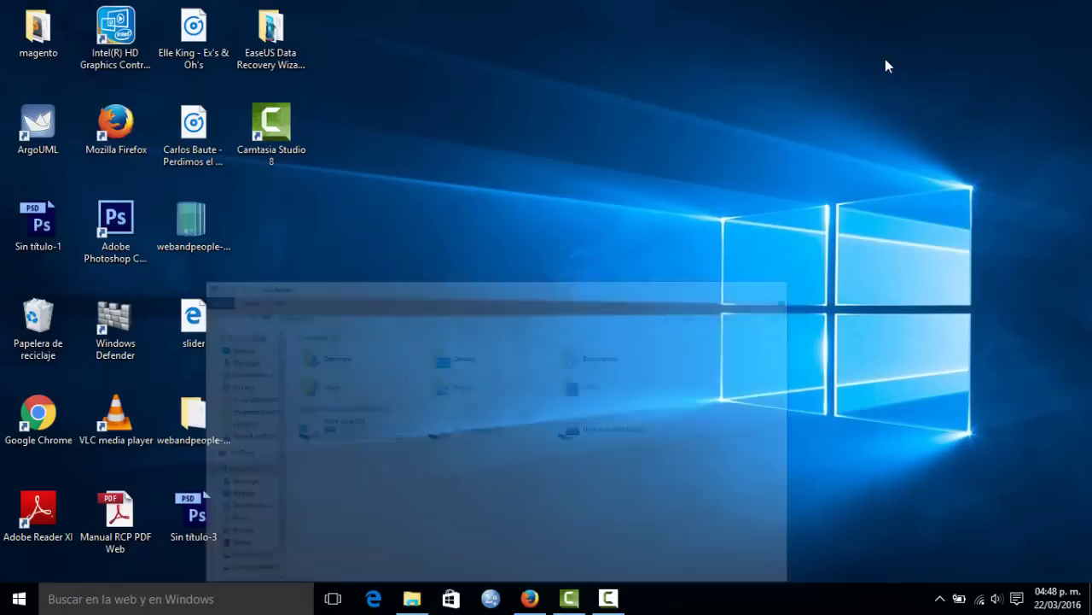
# Step: Start the drw_trial installer from the EaseUS Data Recovery Wizard folder in Español and minimize the folder window
pyautogui.doubleClick(269, 33)
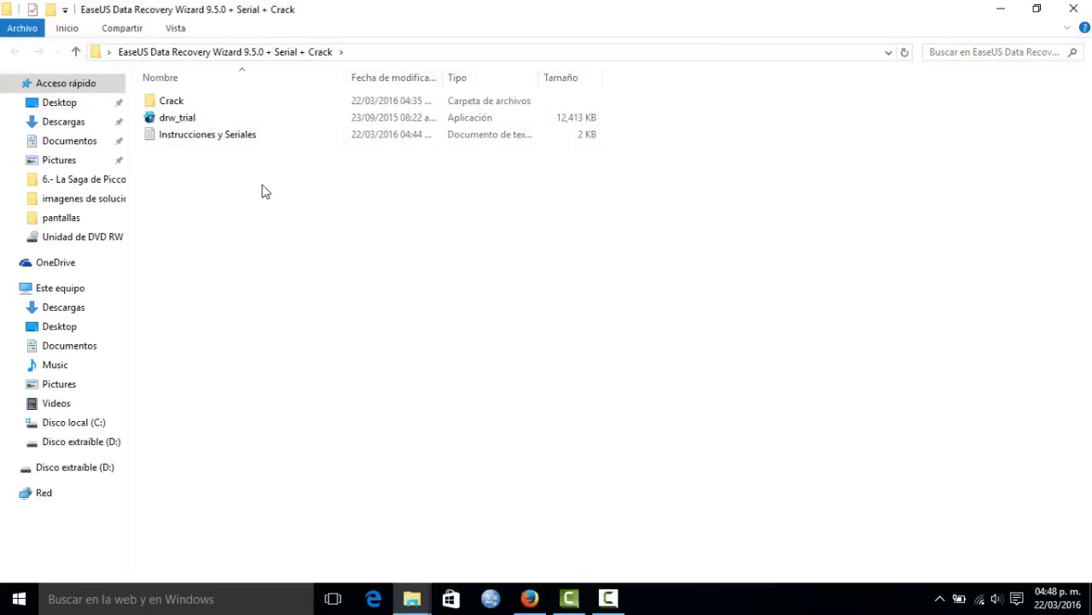
pyautogui.click(195, 121)
pyautogui.doubleClick(196, 121)
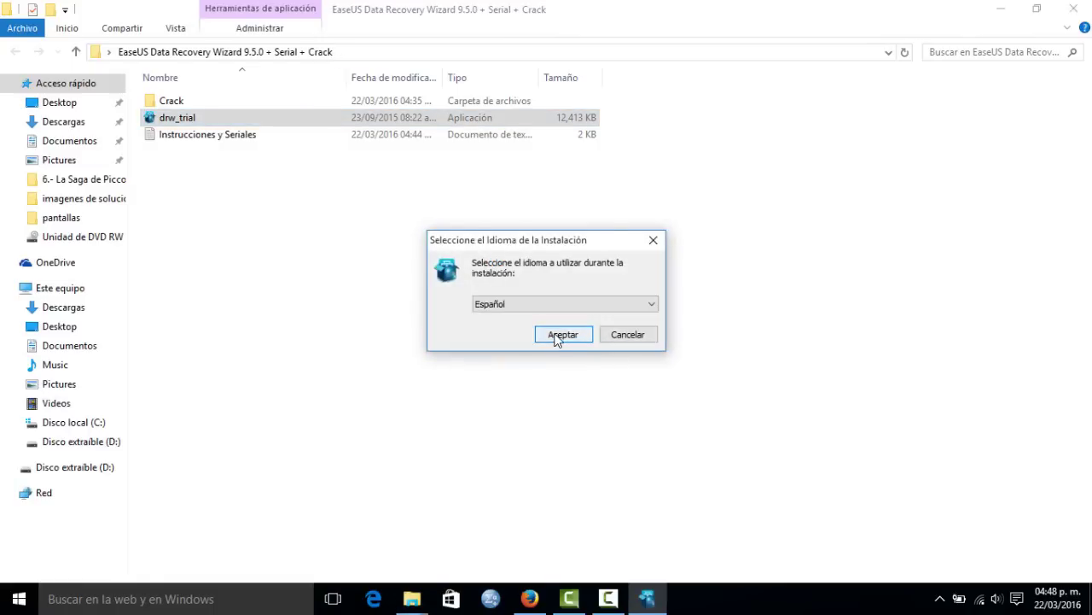
pyautogui.click(556, 338)
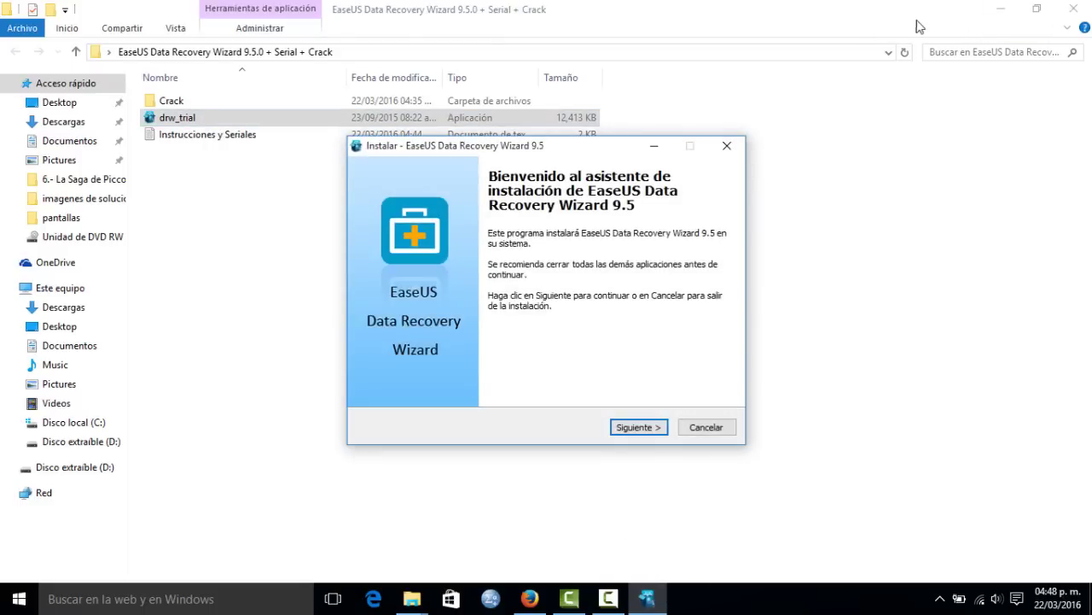
pyautogui.click(1016, 12)
pyautogui.click(1016, 12)
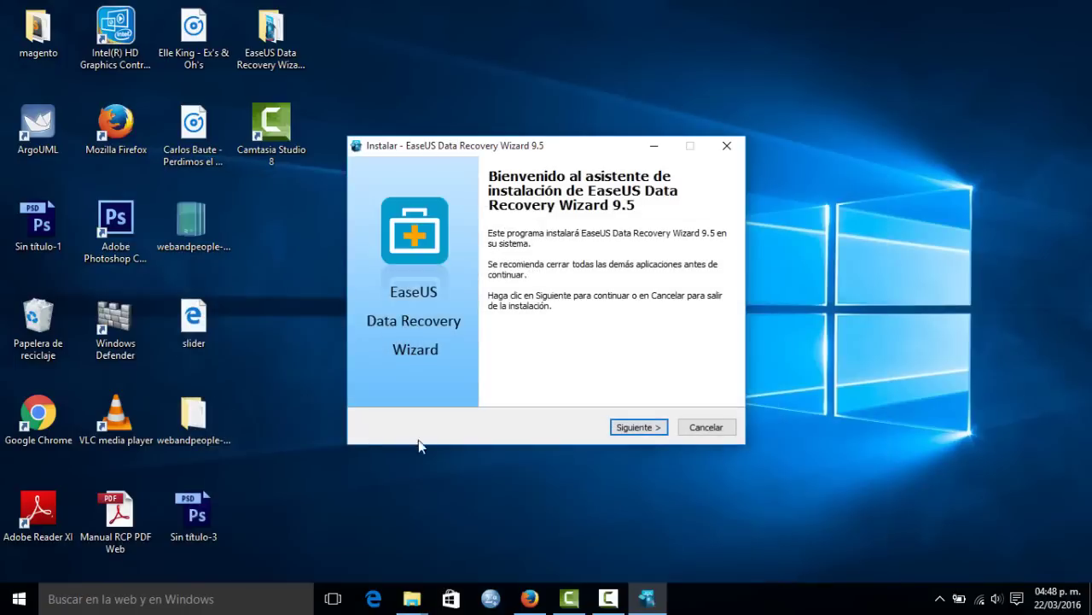
# Step: Accept the license and install EaseUS Data Recovery Wizard 9.5 in the default folder with a desktop icon
pyautogui.click(638, 427)
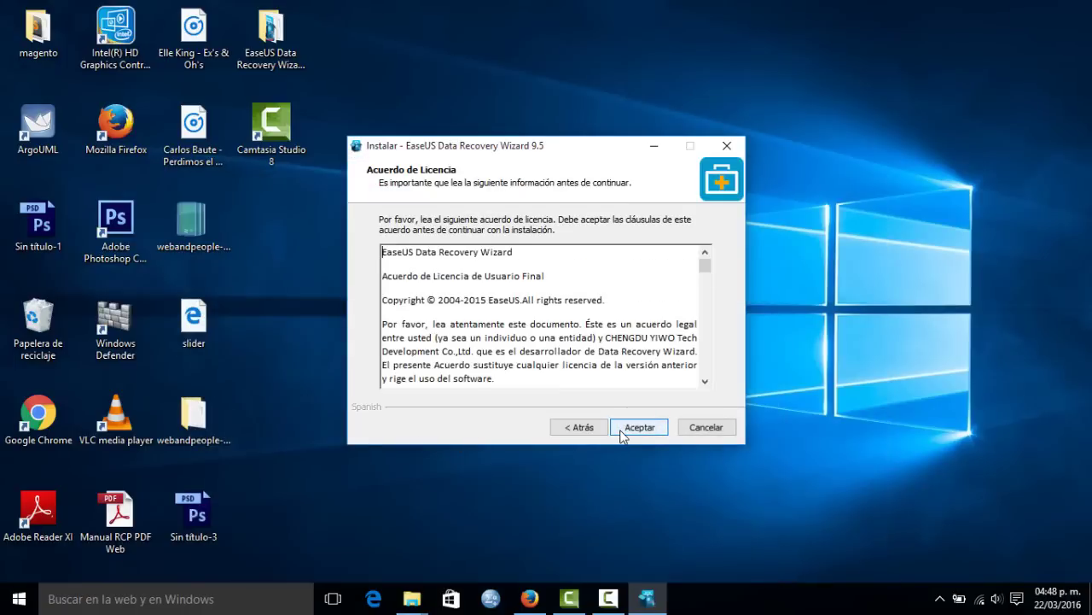
pyautogui.click(639, 427)
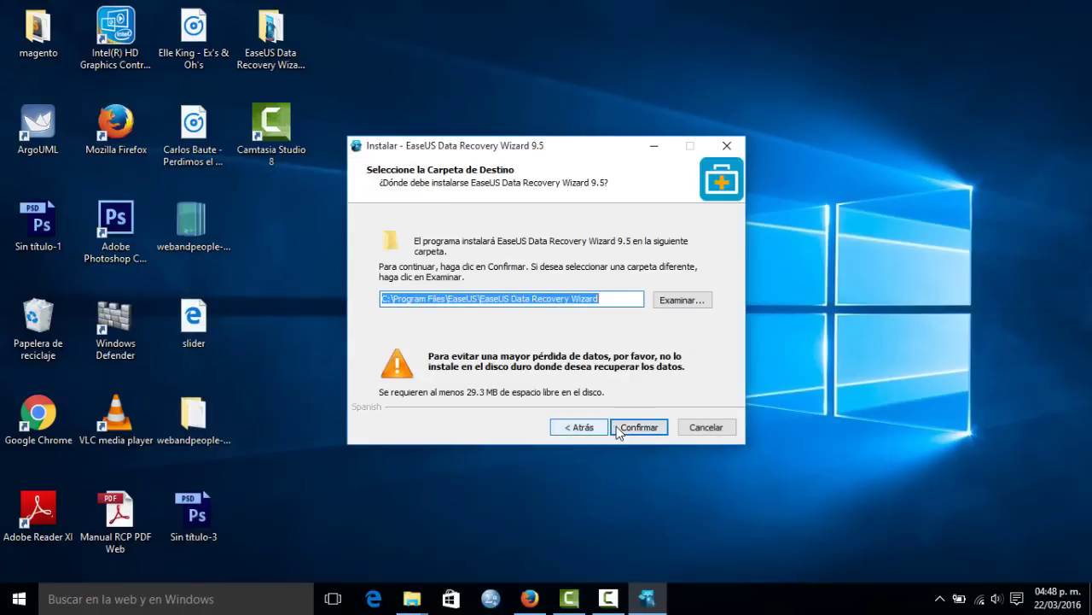
pyautogui.click(622, 433)
pyautogui.click(619, 432)
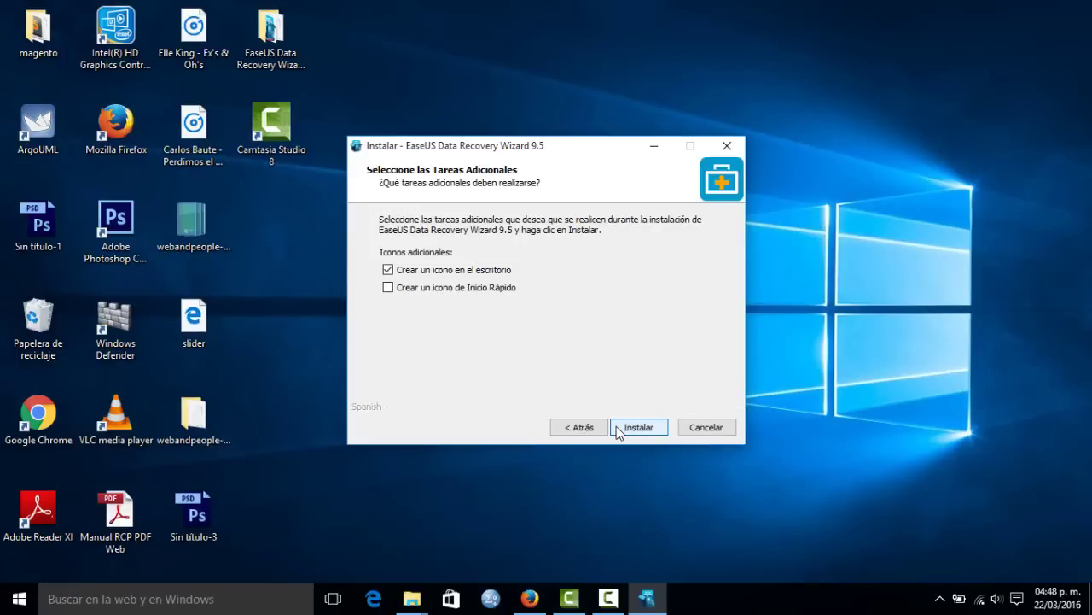
pyautogui.click(620, 432)
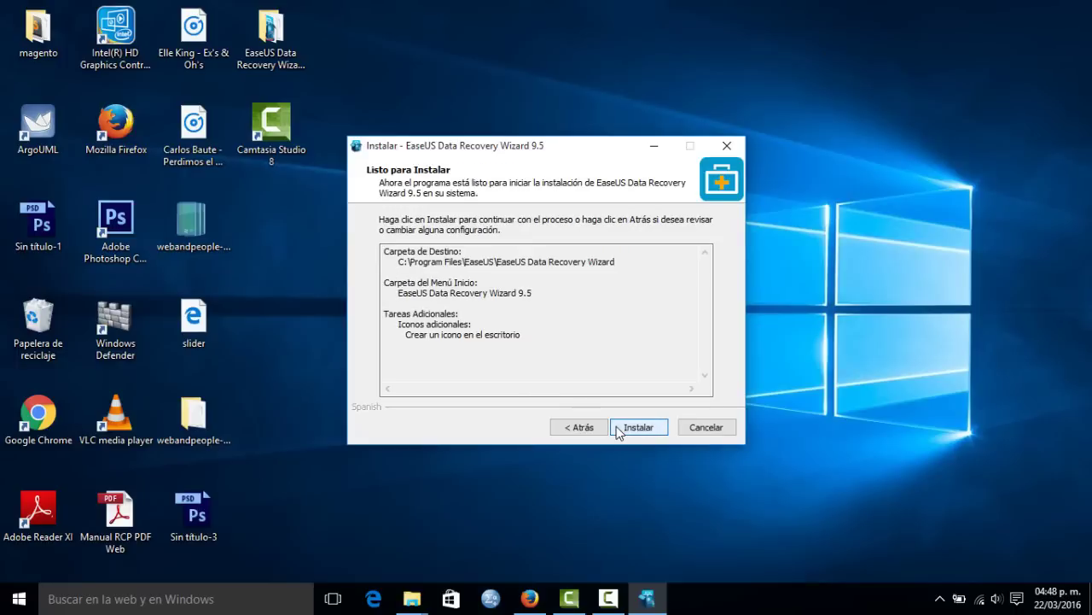
pyautogui.click(618, 429)
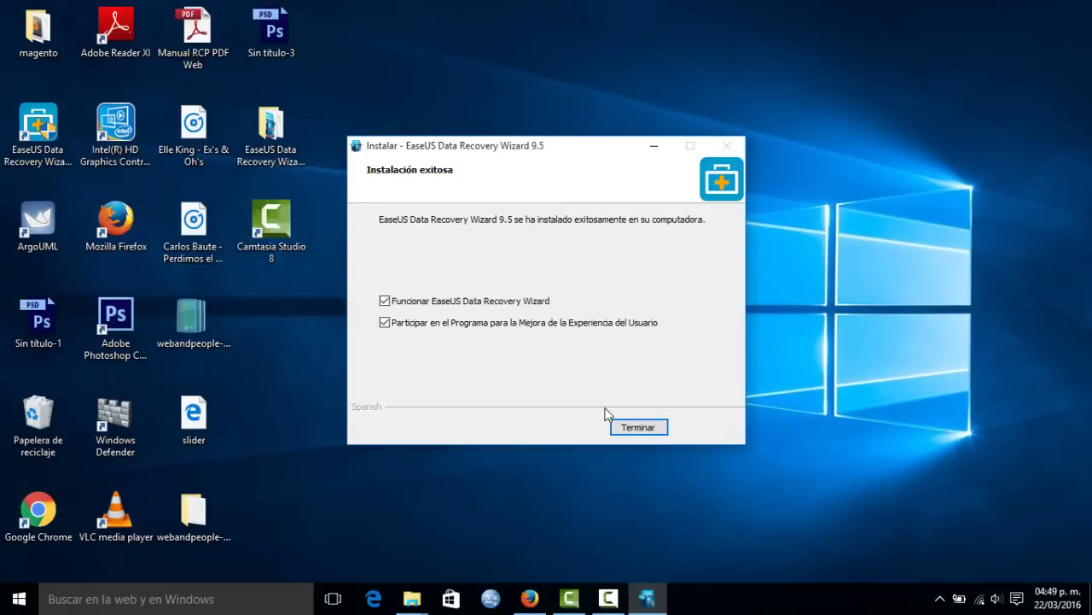
# Step: Finish the setup wizard without joining the user experience improvement program, closing the browser window that opens
pyautogui.click(523, 324)
pyautogui.click(624, 430)
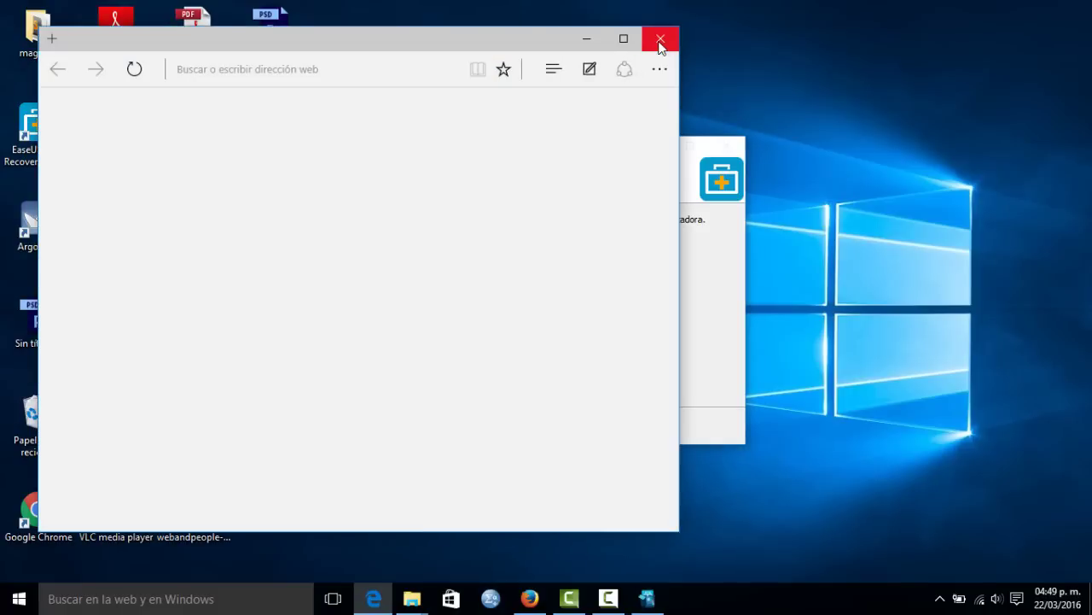
pyautogui.click(660, 40)
pyautogui.click(645, 425)
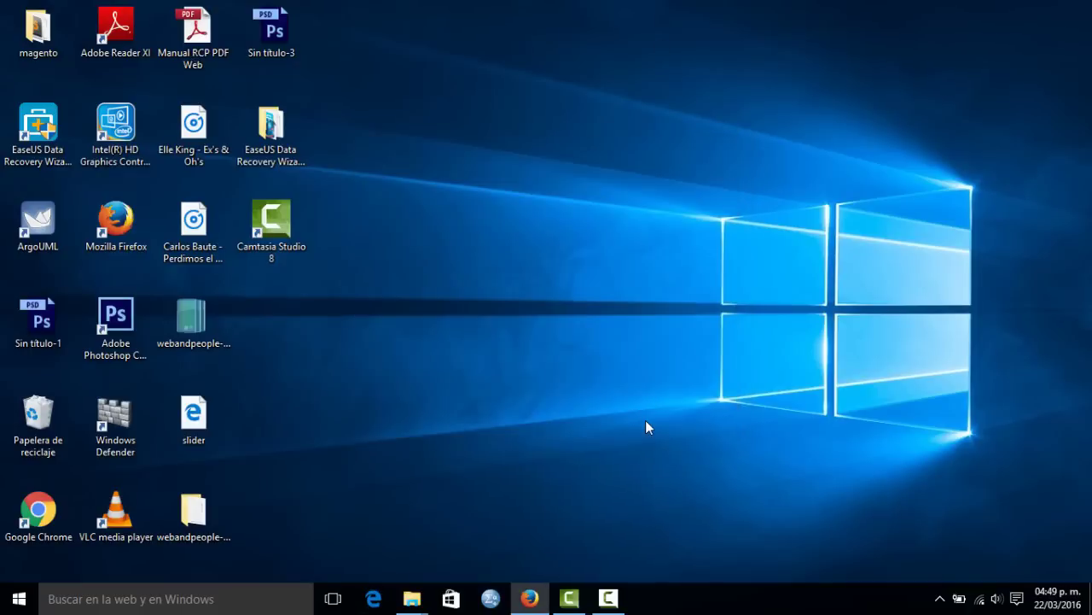
pyautogui.moveTo(646, 425); pyautogui.dragTo(574, 465)
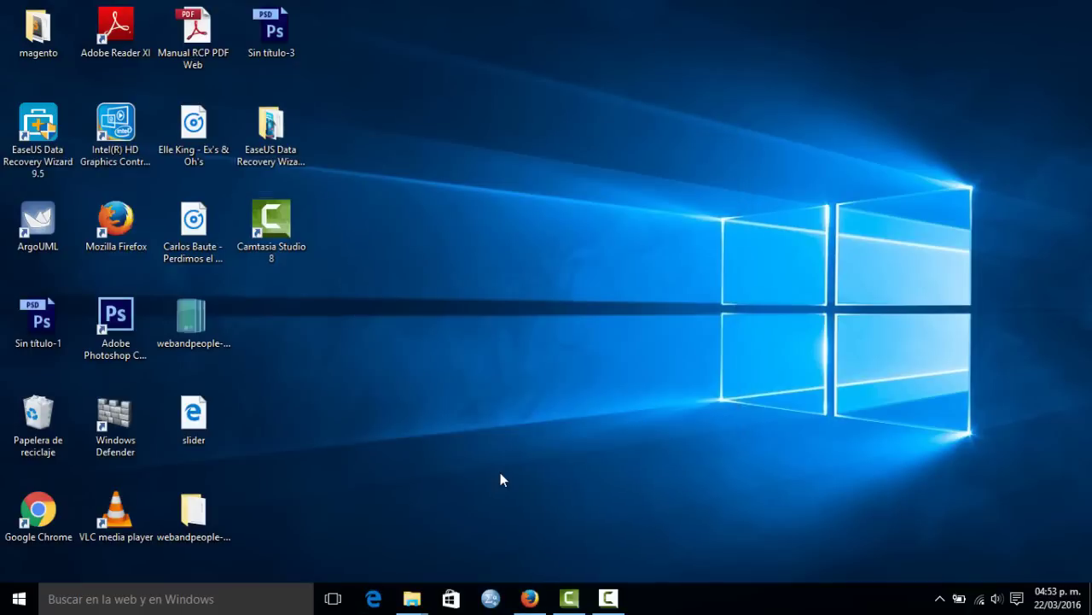
# Step: Open the Instrucciones y Seriales text file from the EaseUS folder, read through its activation instructions and close it
pyautogui.click(412, 597)
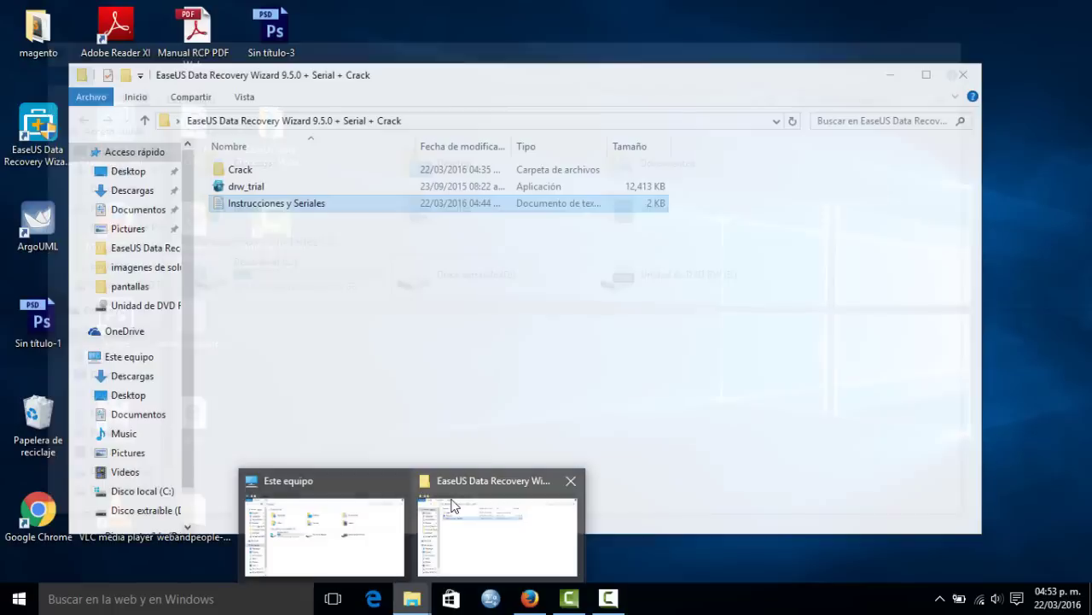
pyautogui.click(568, 504)
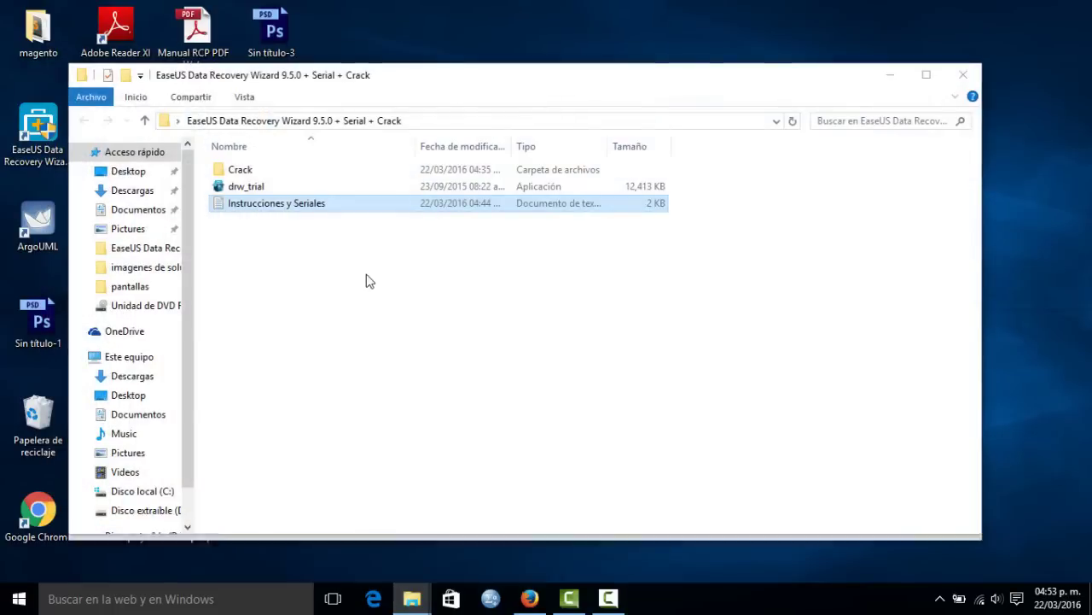
pyautogui.click(292, 174)
pyautogui.click(261, 208)
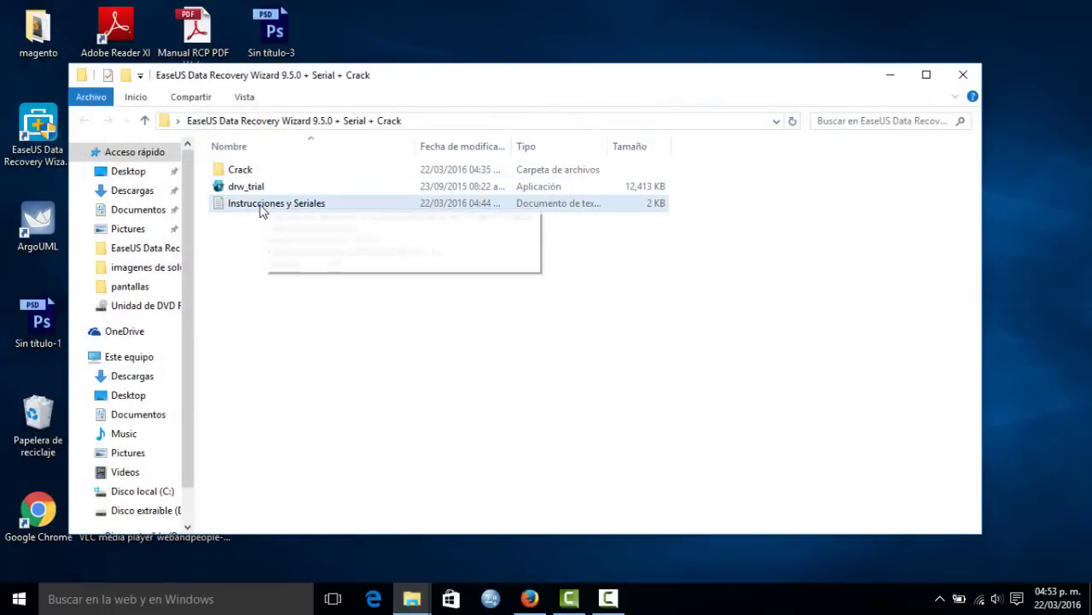
pyautogui.doubleClick(262, 210)
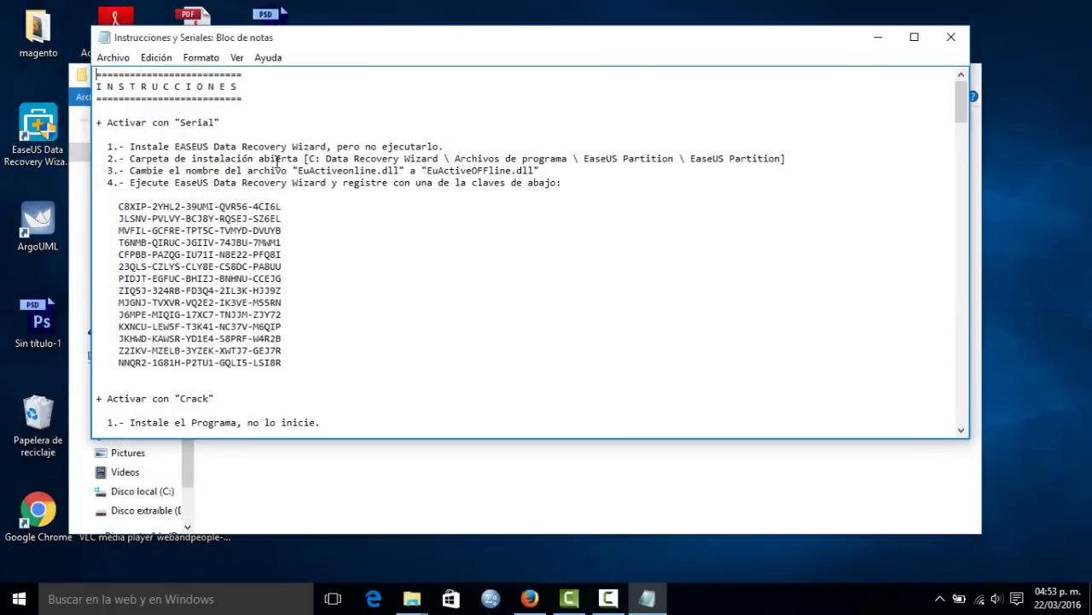
pyautogui.doubleClick(362, 170)
pyautogui.click(258, 270)
pyautogui.scroll(-8, 257, 270)
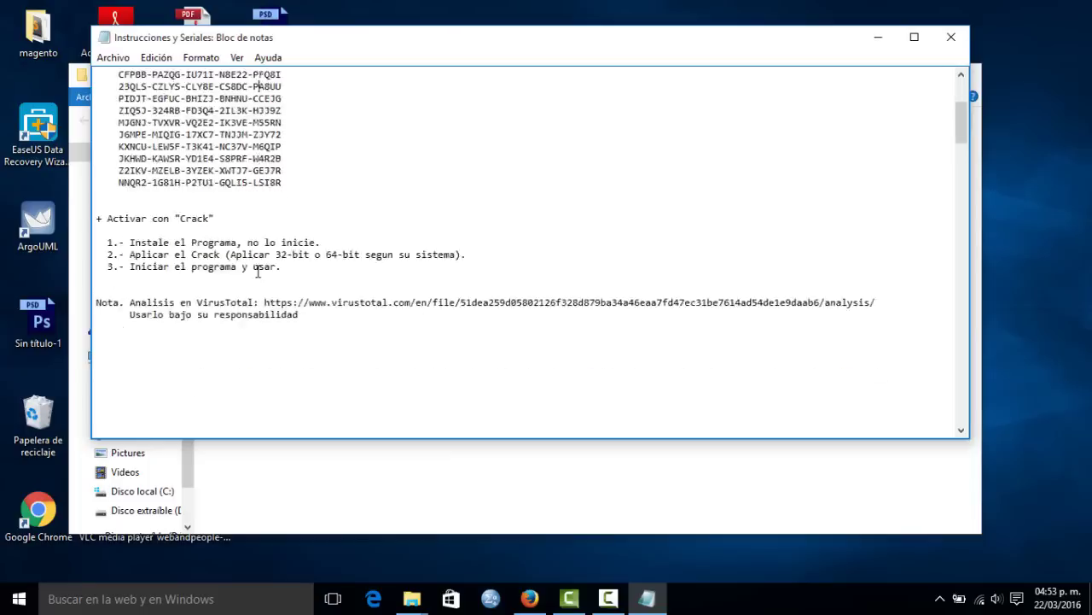
pyautogui.click(951, 37)
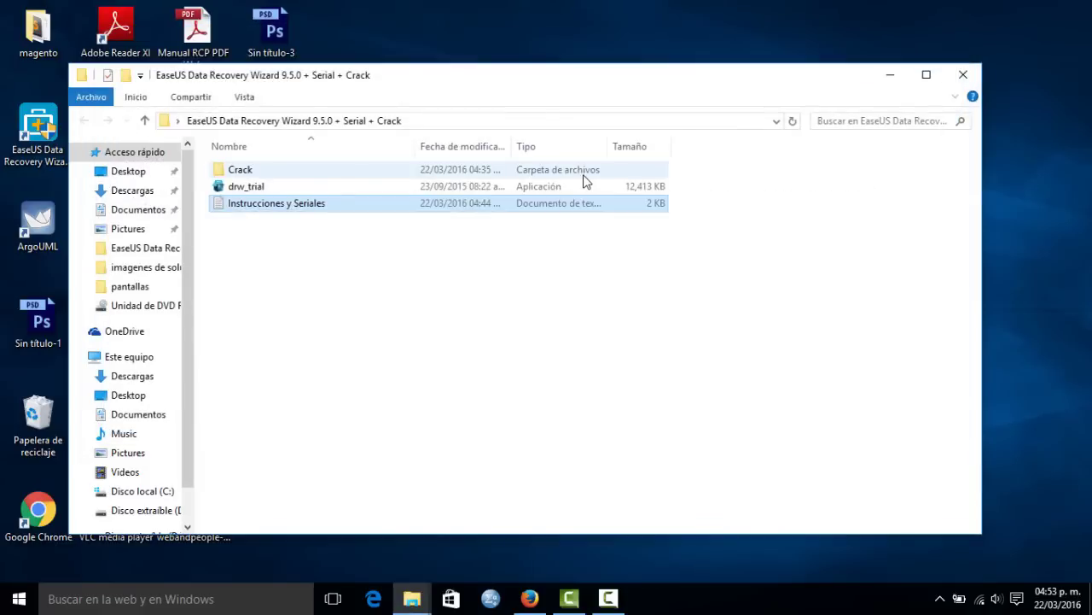
# Step: Open the x64 folder under Crack > Professional and copy the DRWUI application file
pyautogui.doubleClick(347, 173)
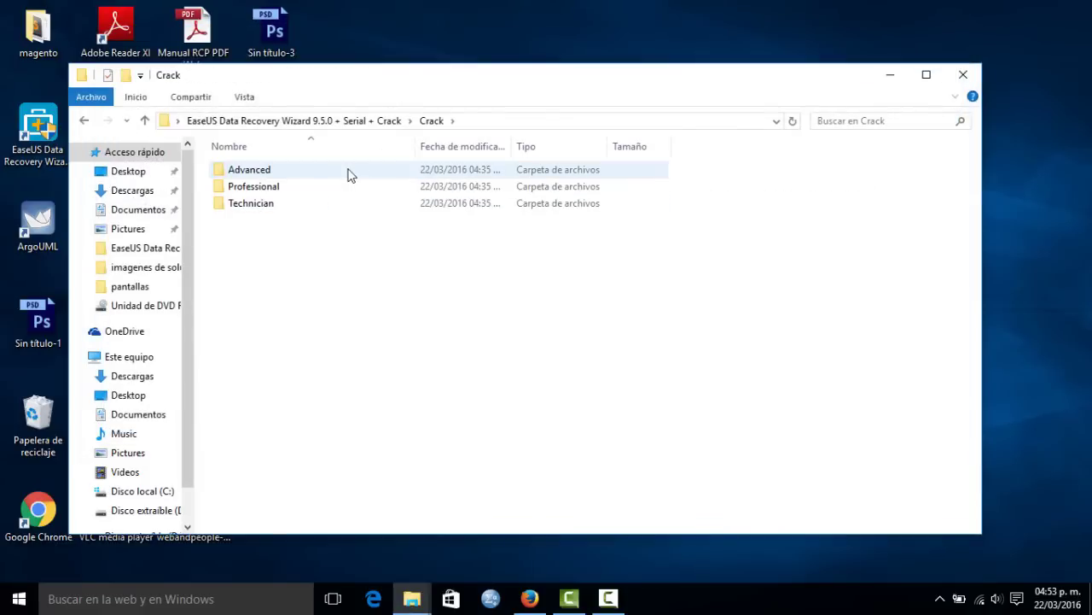
pyautogui.moveTo(362, 79); pyautogui.dragTo(507, 137)
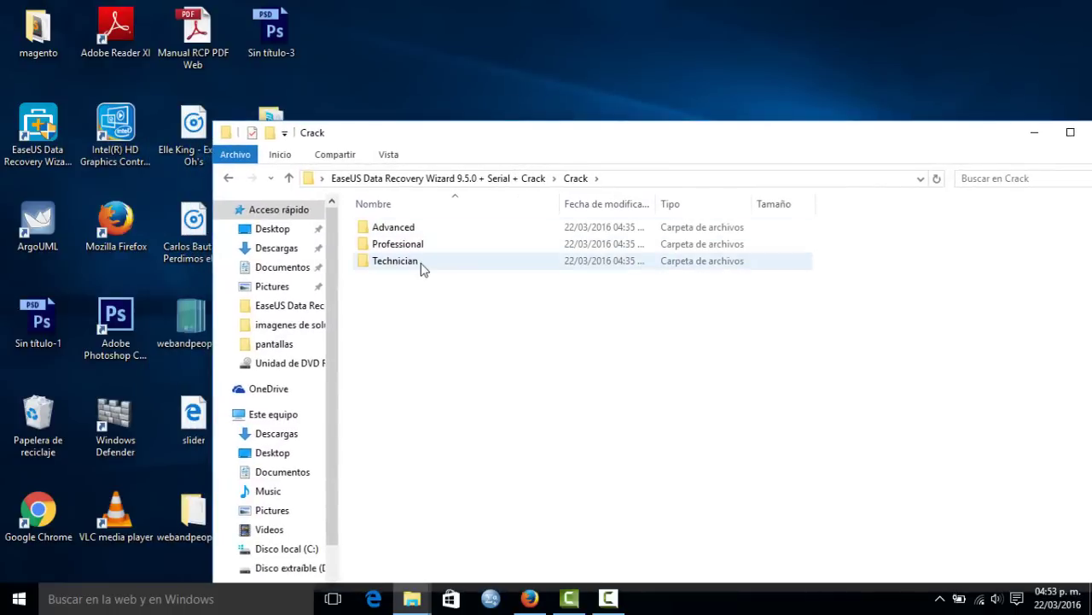
pyautogui.doubleClick(453, 248)
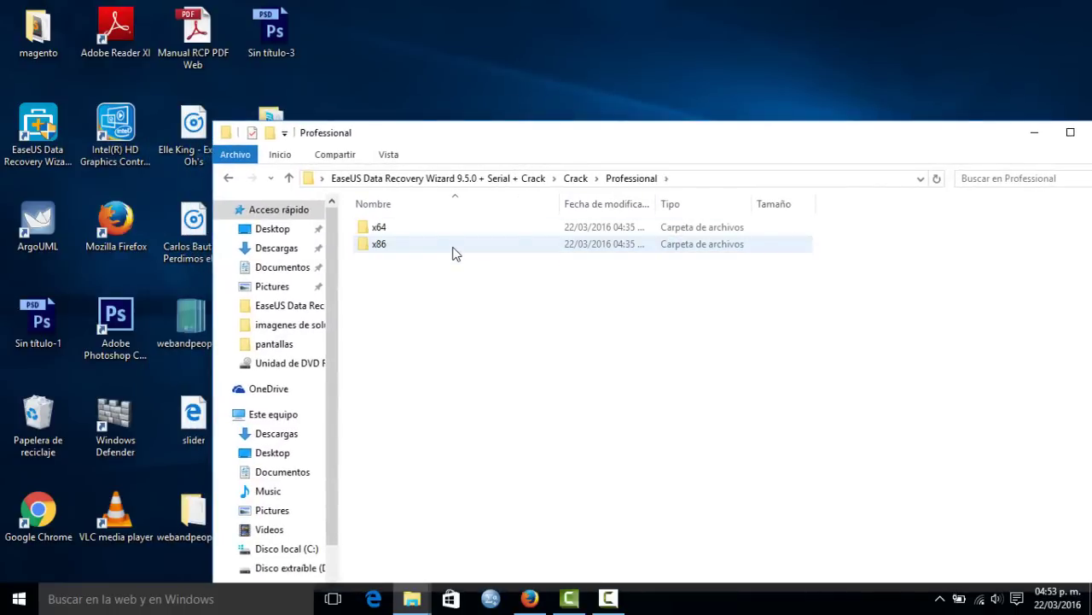
pyautogui.doubleClick(427, 228)
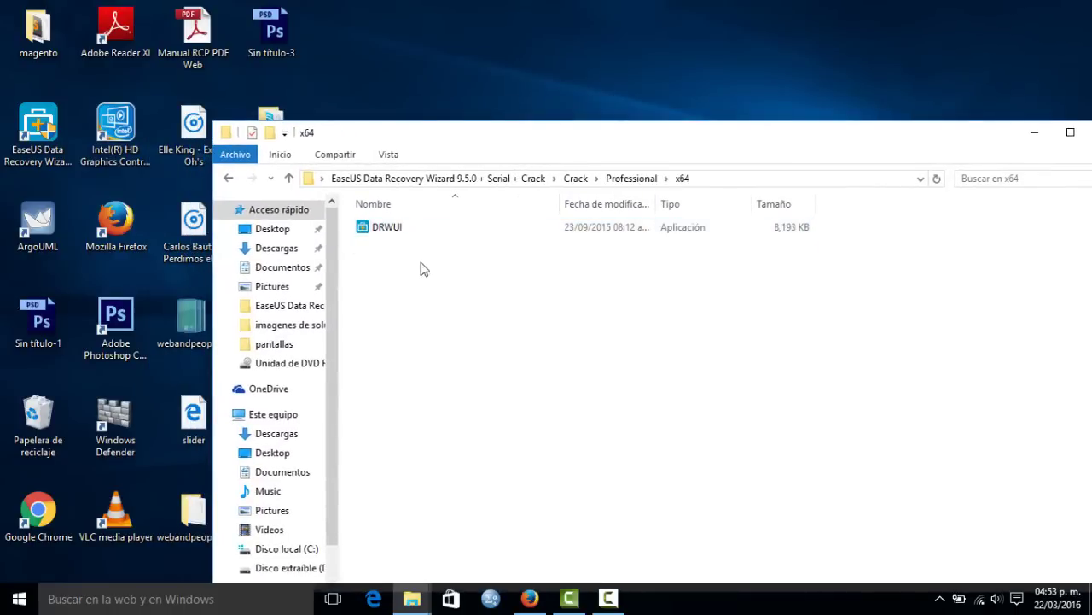
pyautogui.click(427, 227)
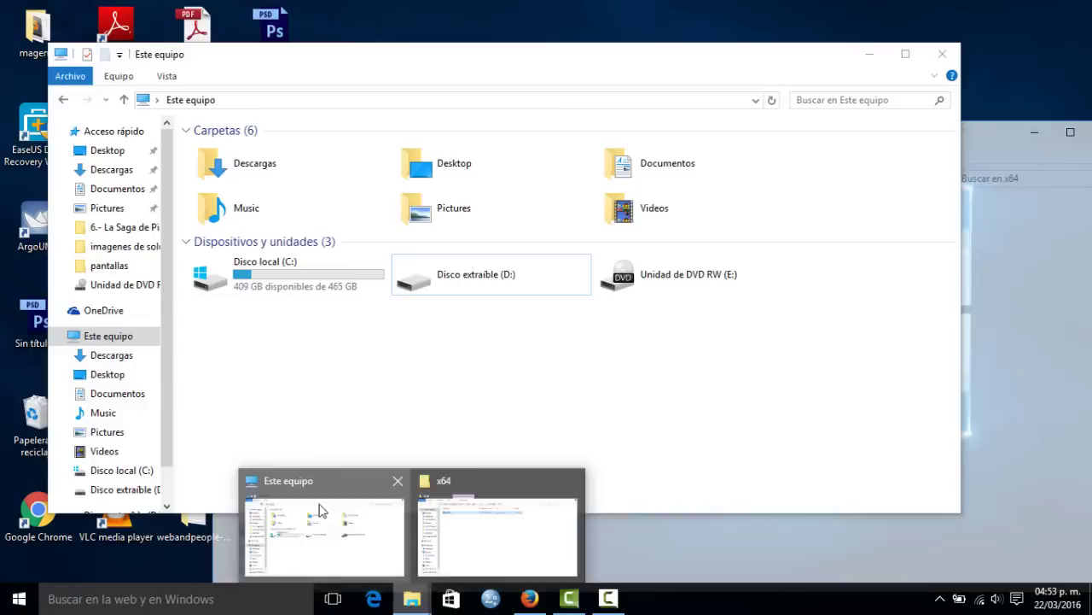
# Step: Go to the installation folder EaseUS Data Recovery Wizard under Archivos de programa > EaseUS on Disco local (C:)
pyautogui.click(324, 510)
pyautogui.doubleClick(287, 277)
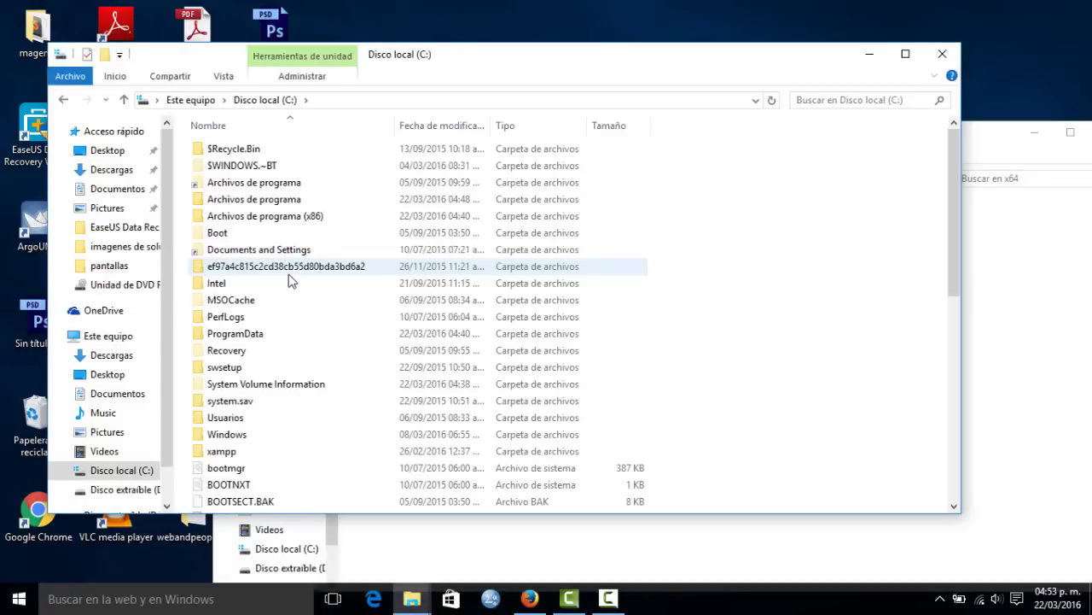
pyautogui.doubleClick(291, 205)
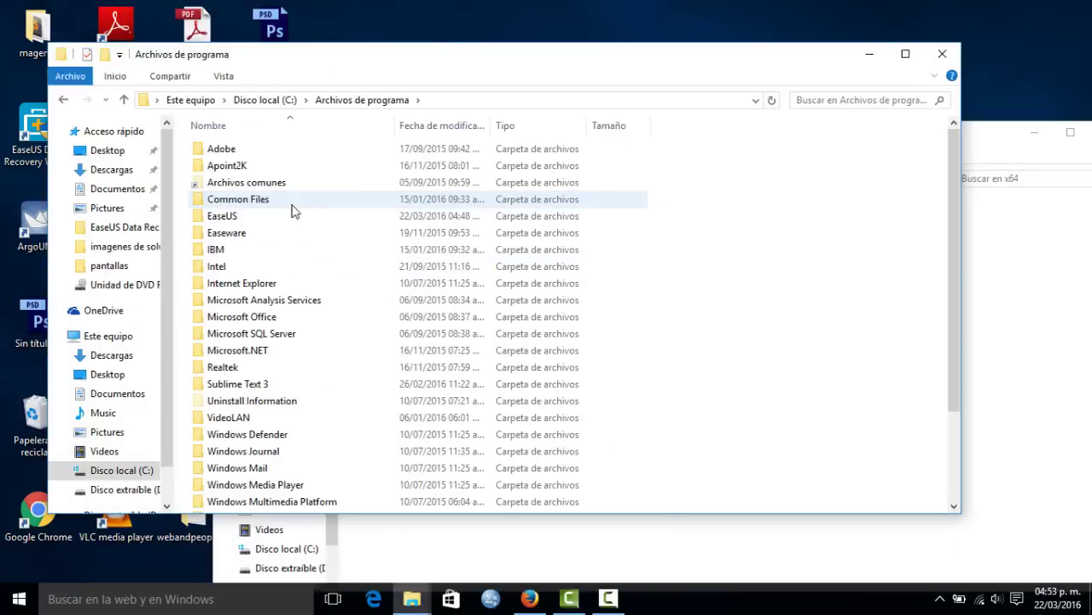
pyautogui.doubleClick(283, 216)
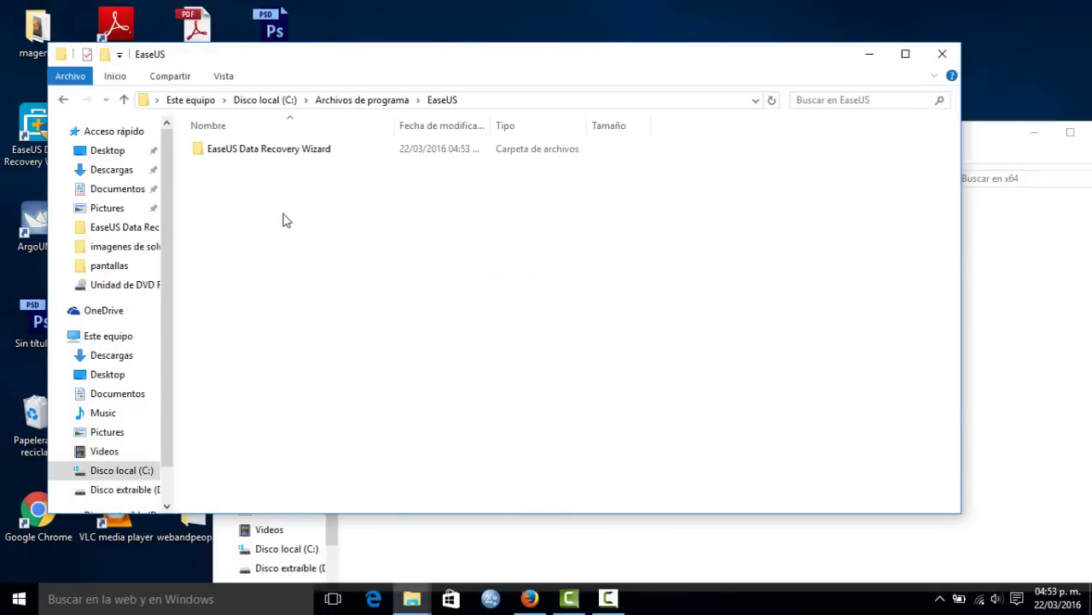
pyautogui.doubleClick(267, 150)
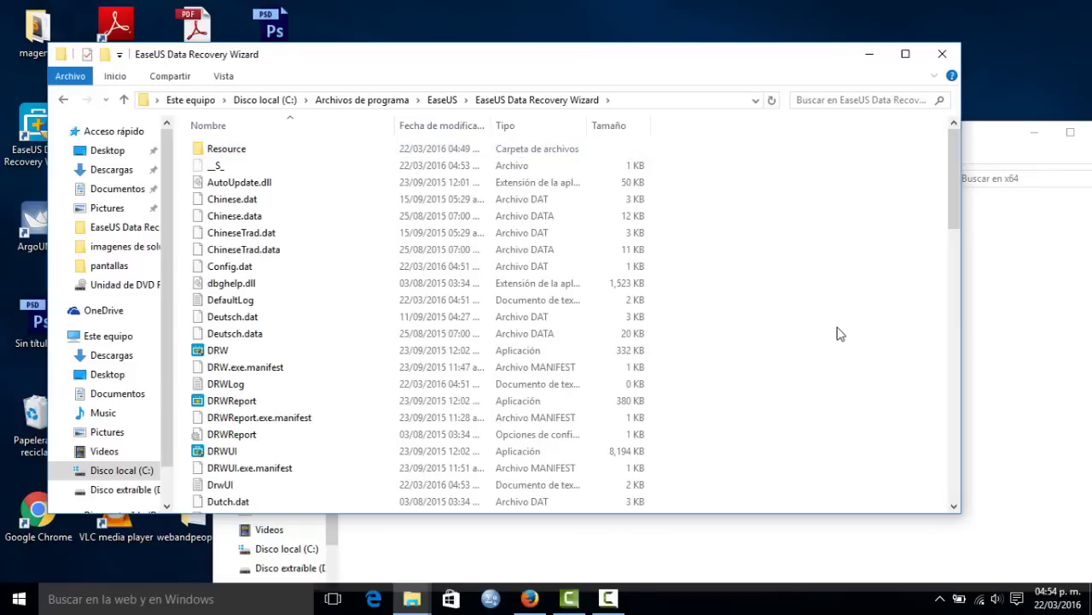
# Step: Paste DRWUI over the existing file in the installation folder with administrator permission, and clear both folder windows from the desktop
pyautogui.hotkey('ctrl', 'v')
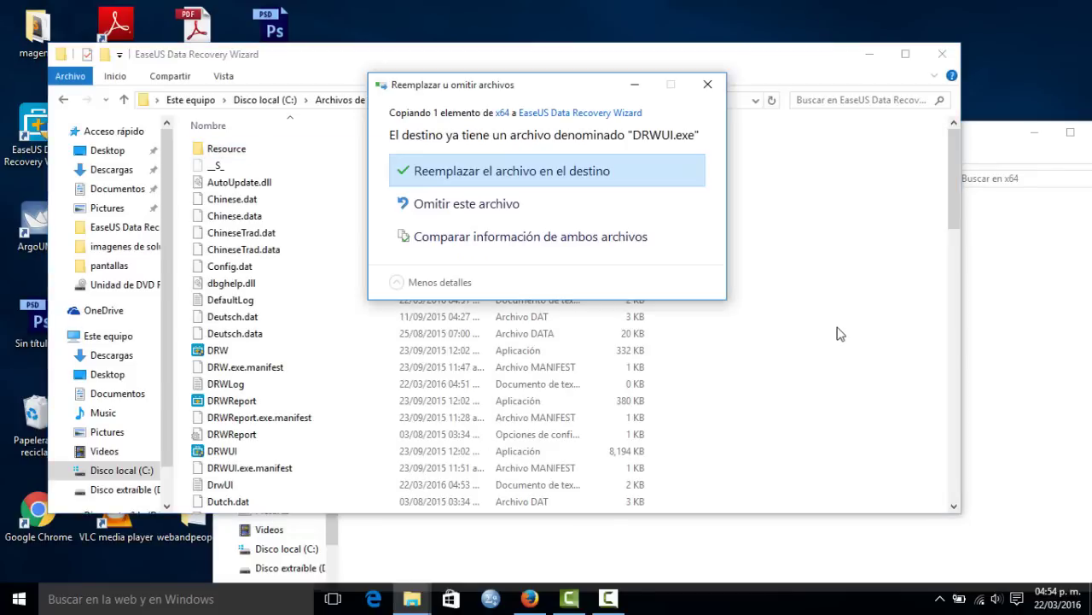
pyautogui.click(626, 171)
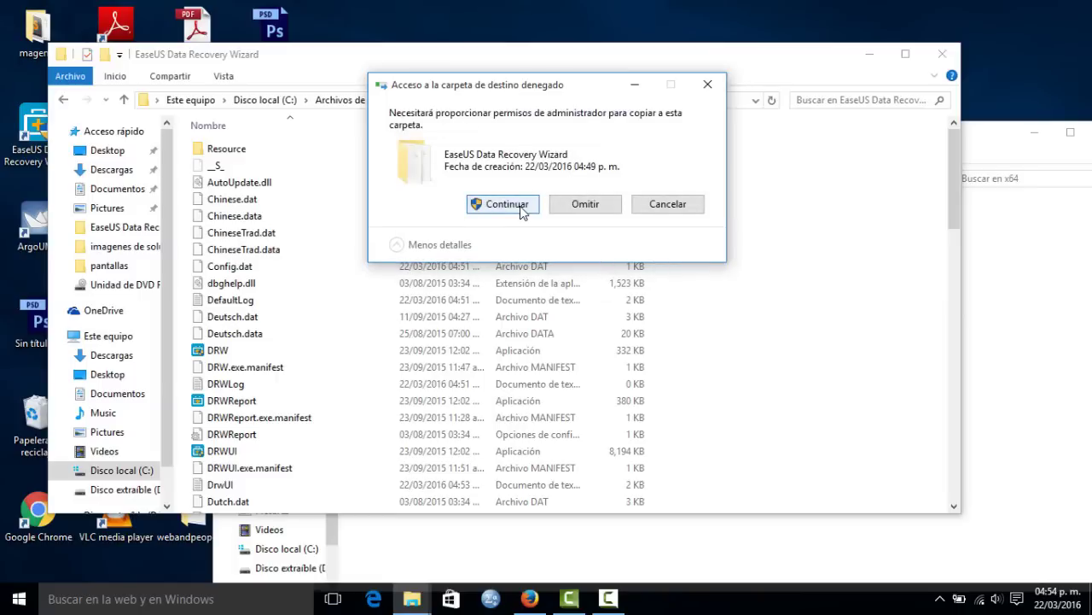
pyautogui.click(520, 206)
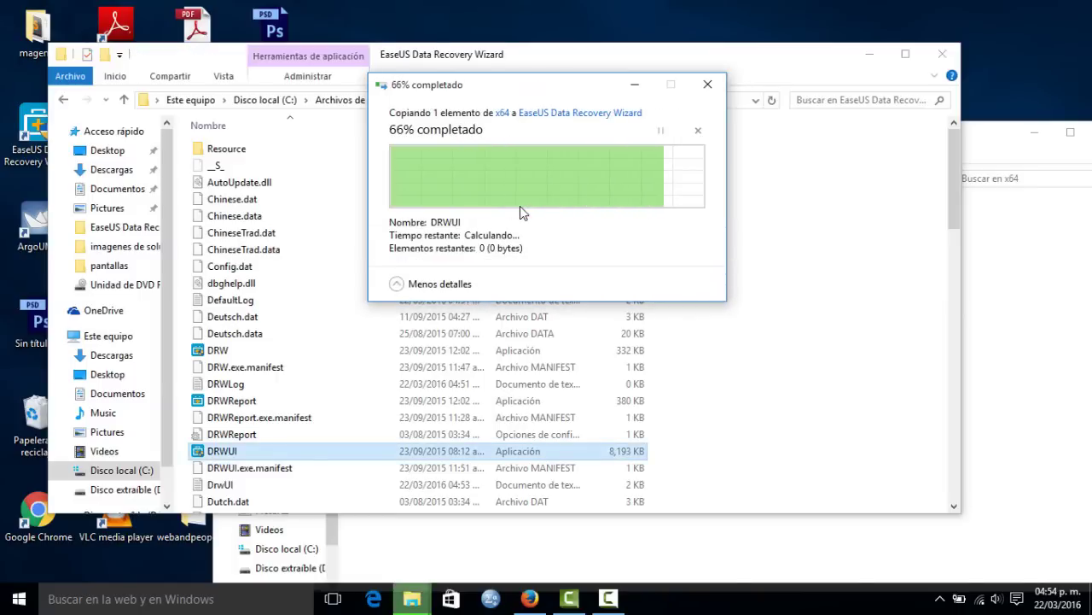
pyautogui.click(942, 53)
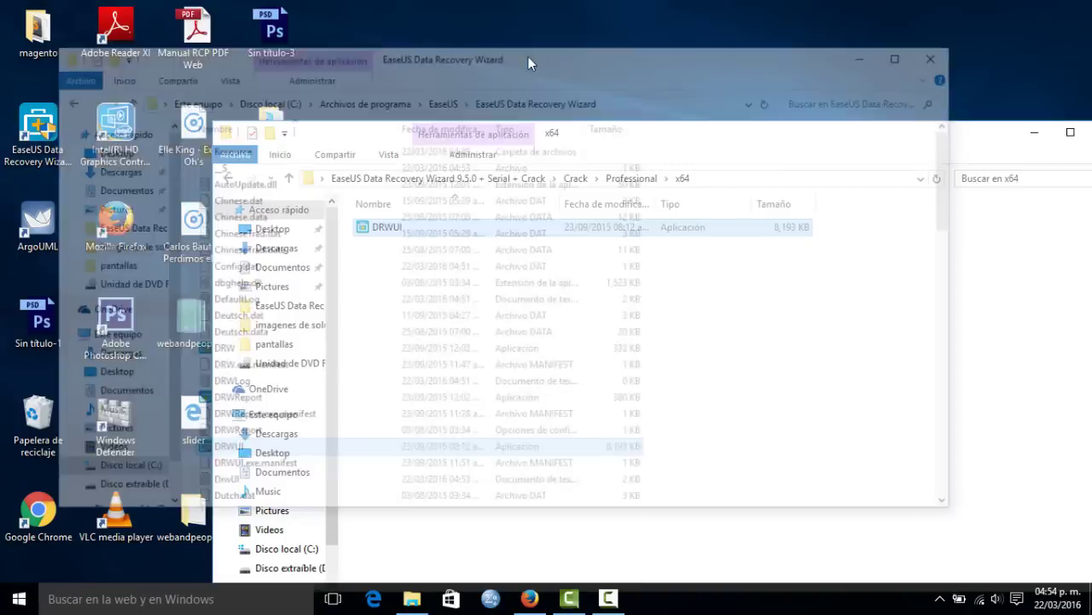
pyautogui.click(1034, 134)
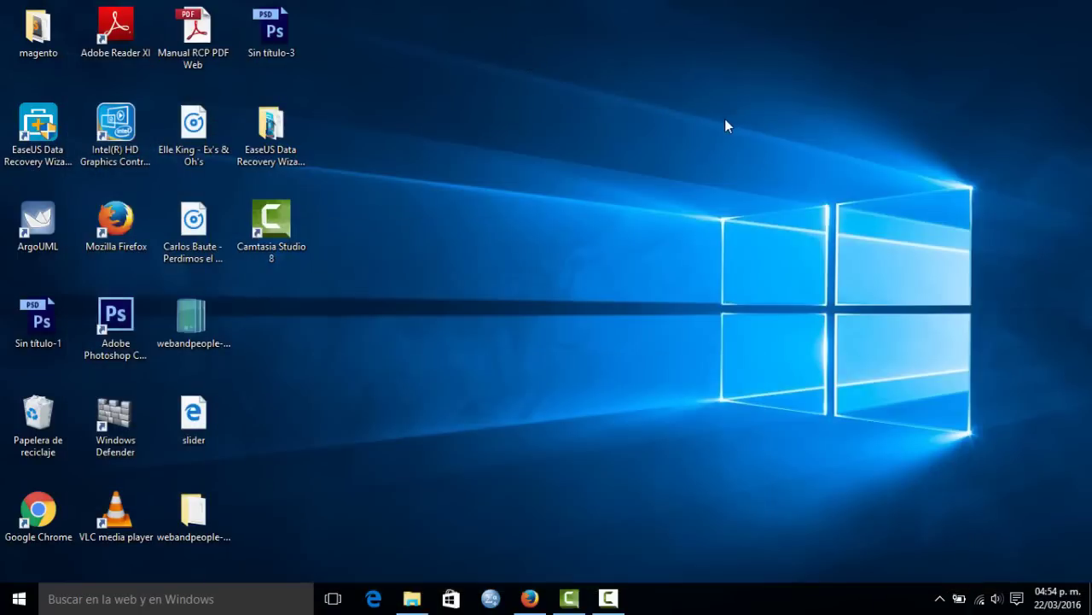
# Step: Launch EaseUS Data Recovery Wizard from the desktop and scan Disco Local (D:) for all file types
pyautogui.doubleClick(25, 149)
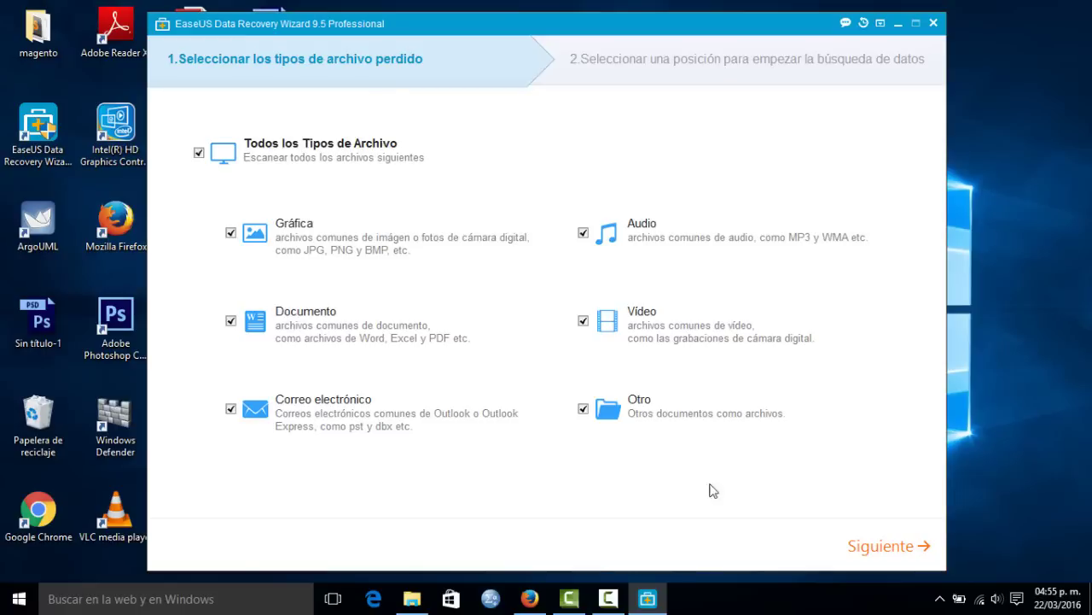
pyautogui.click(861, 546)
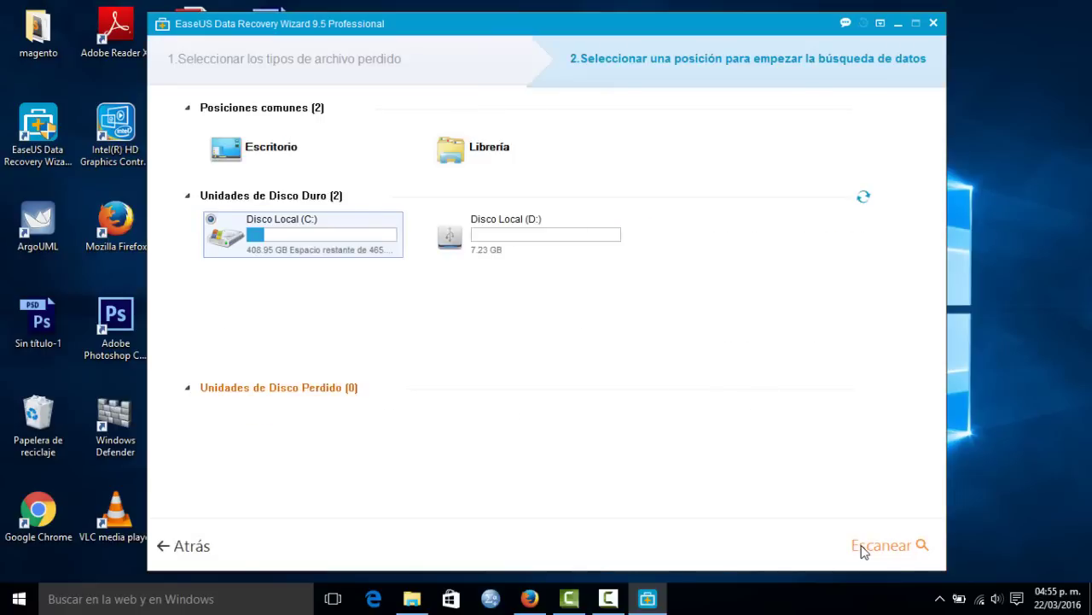
pyautogui.click(600, 224)
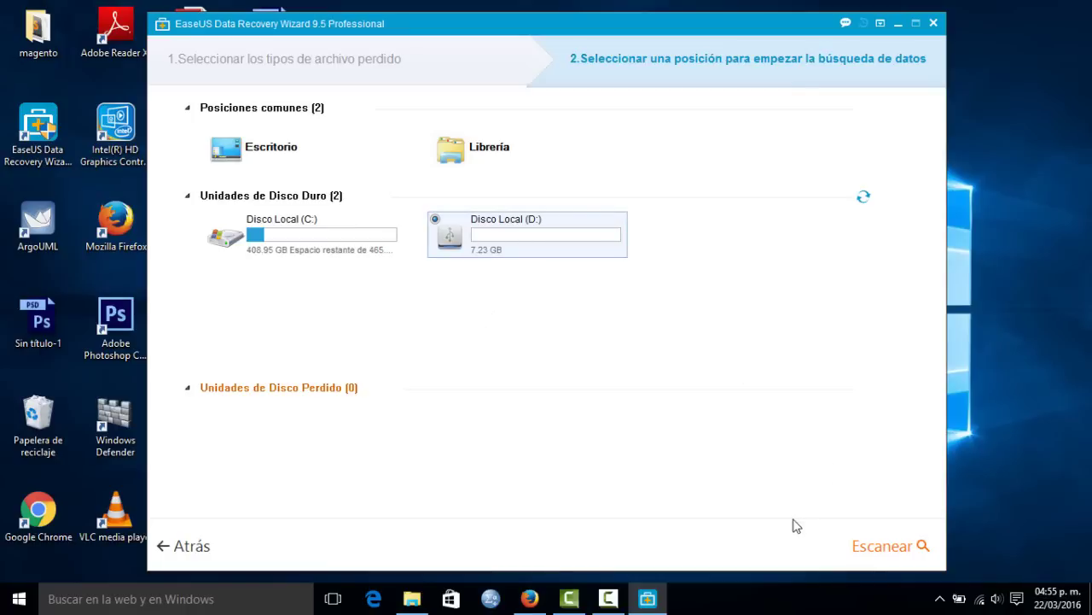
pyautogui.click(886, 555)
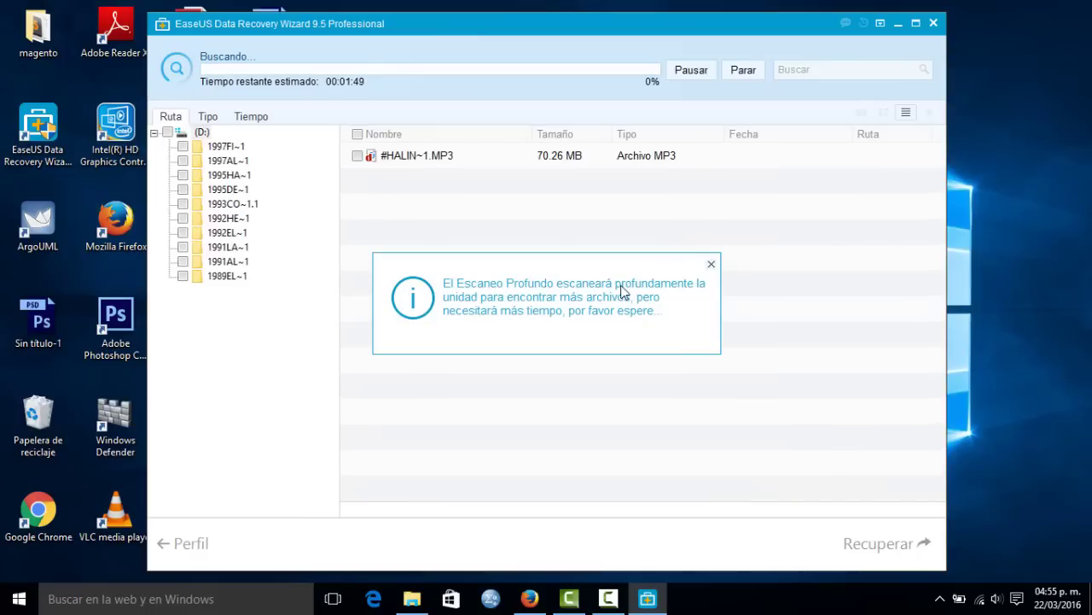
# Step: Dismiss the deep scan notice, look through the files found on D: and stop the scan
pyautogui.click(712, 265)
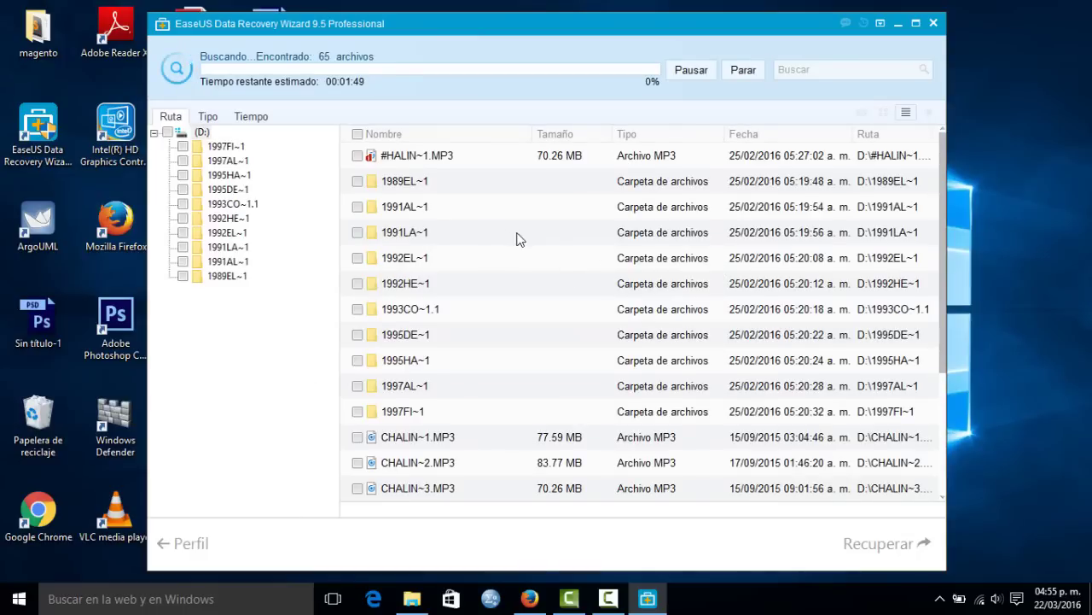
pyautogui.scroll(-3, 515, 278)
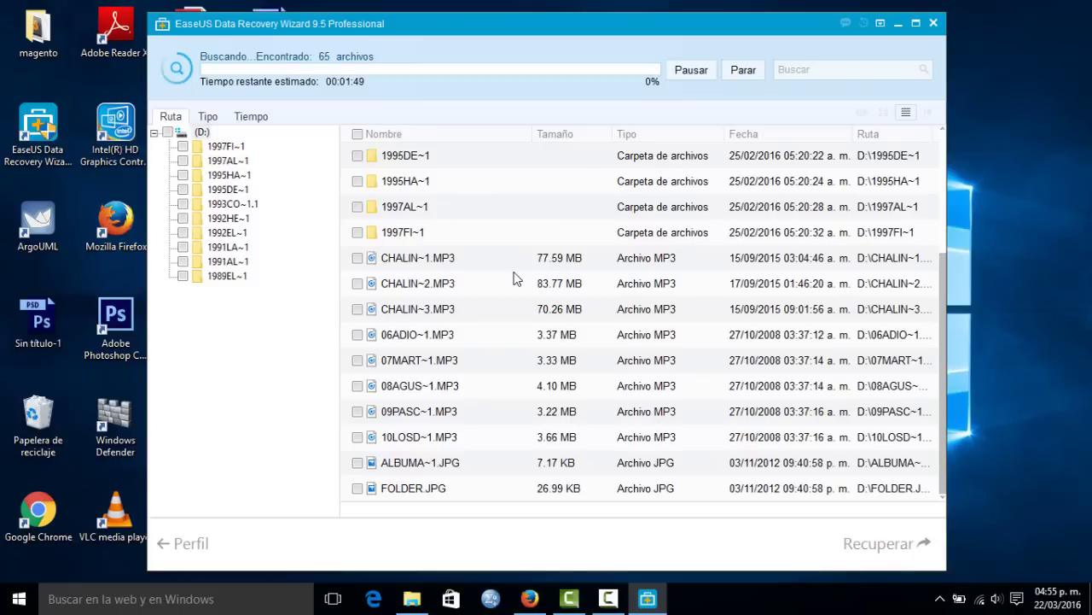
pyautogui.scroll(3, 515, 277)
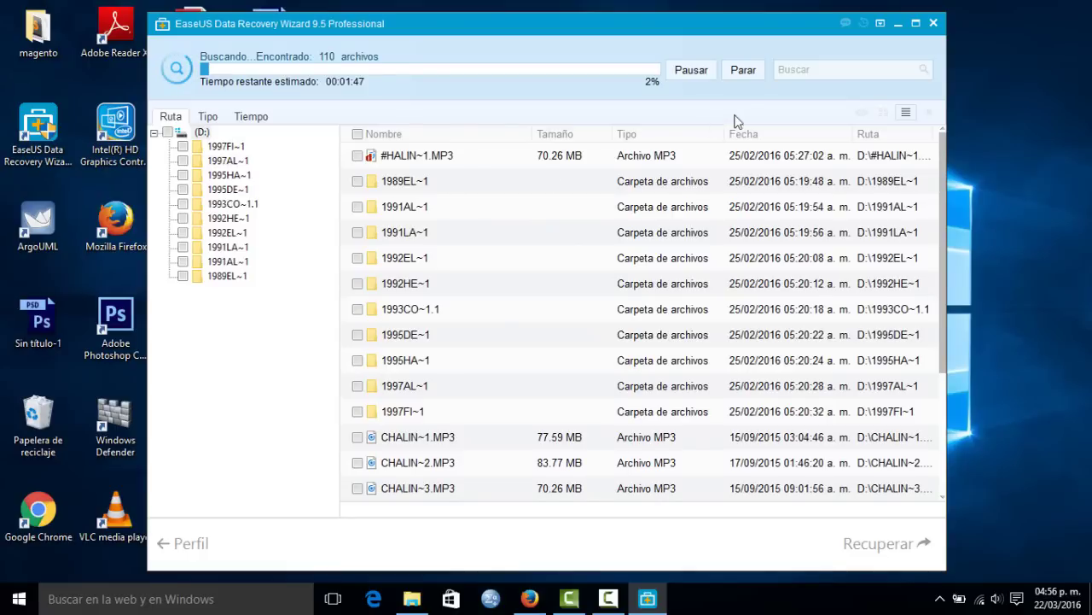
pyautogui.click(739, 77)
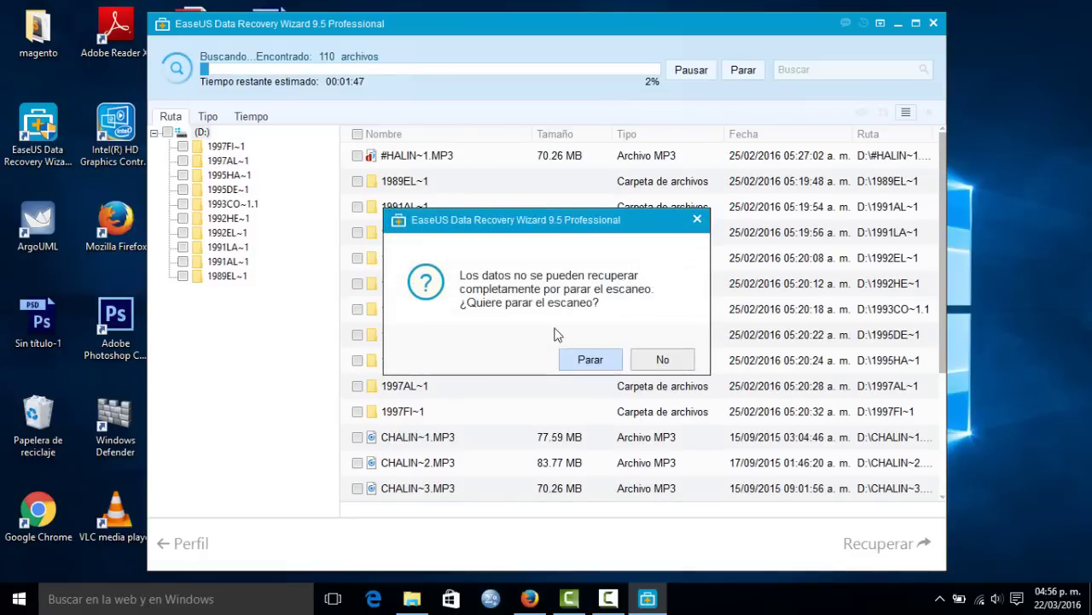
pyautogui.click(651, 360)
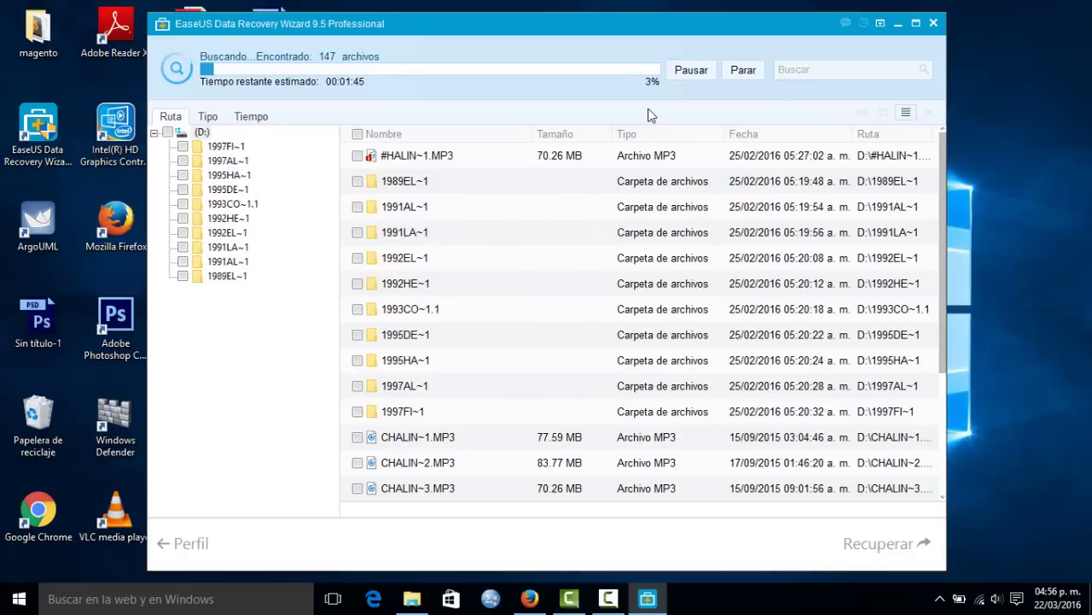
pyautogui.click(743, 70)
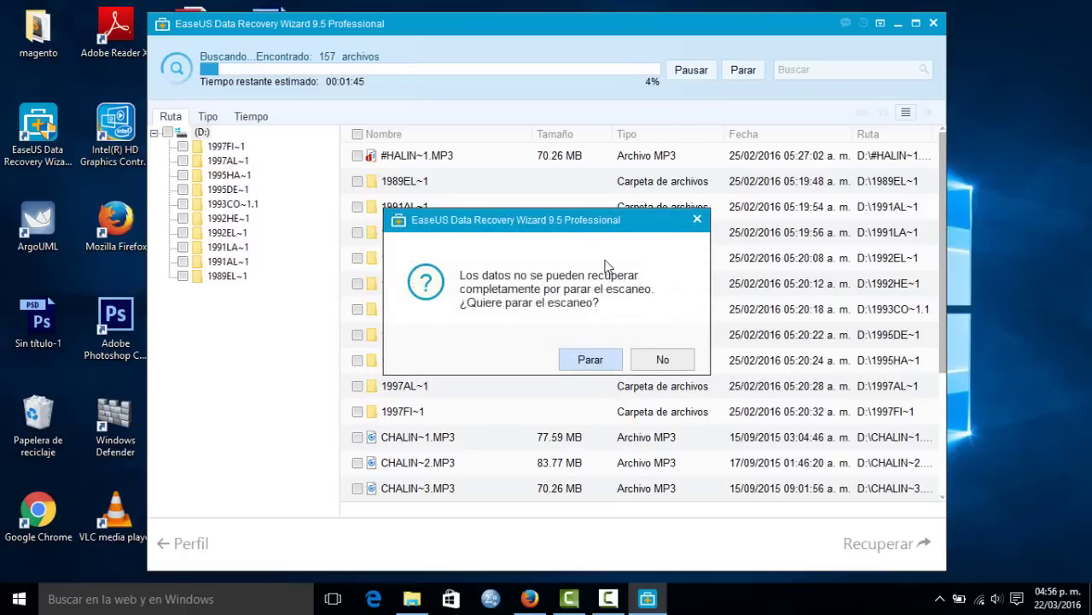
pyautogui.click(590, 360)
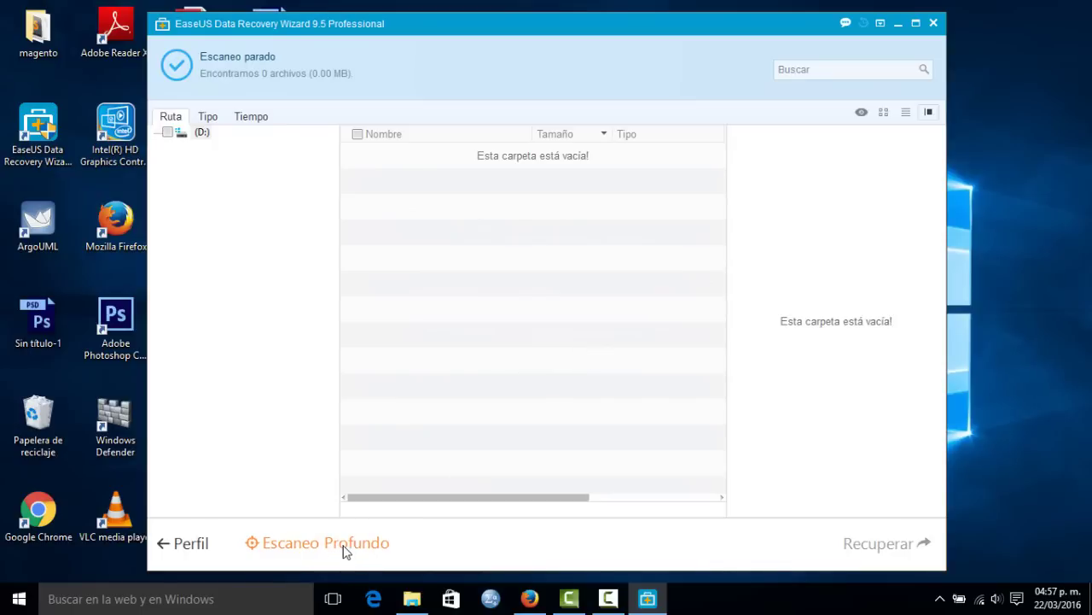
# Step: Run a deep scan of D:, stop it and return to the file type selection without saving the scan state
pyautogui.click(300, 544)
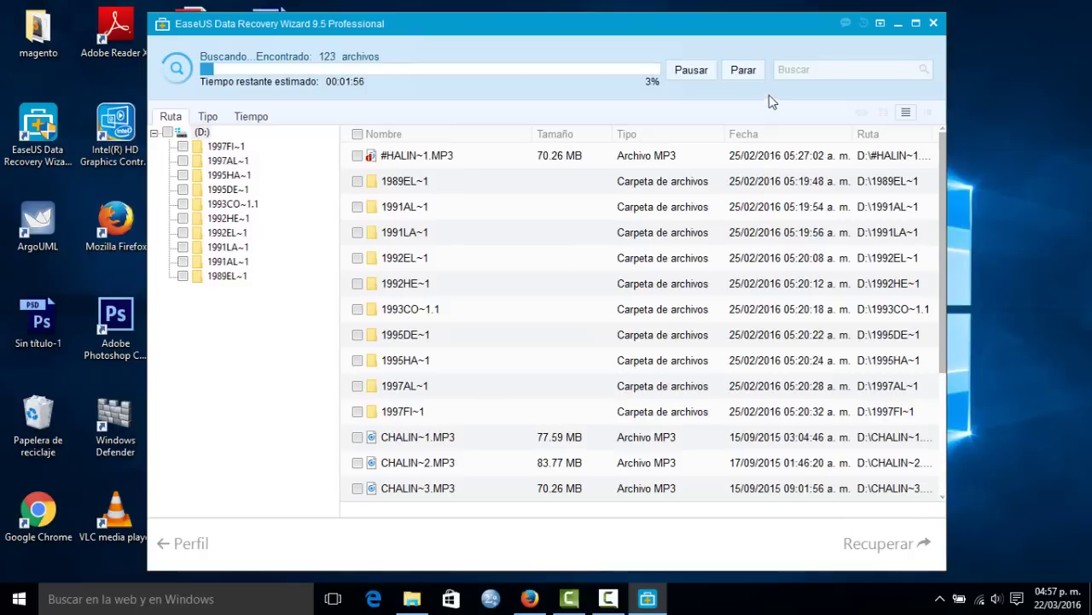
pyautogui.click(742, 70)
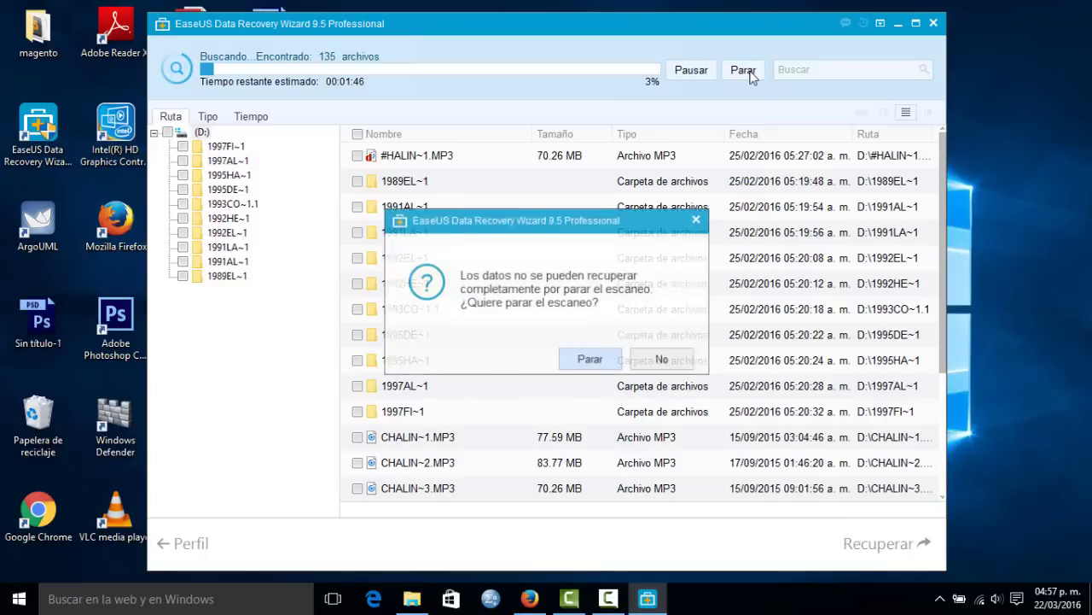
pyautogui.click(587, 362)
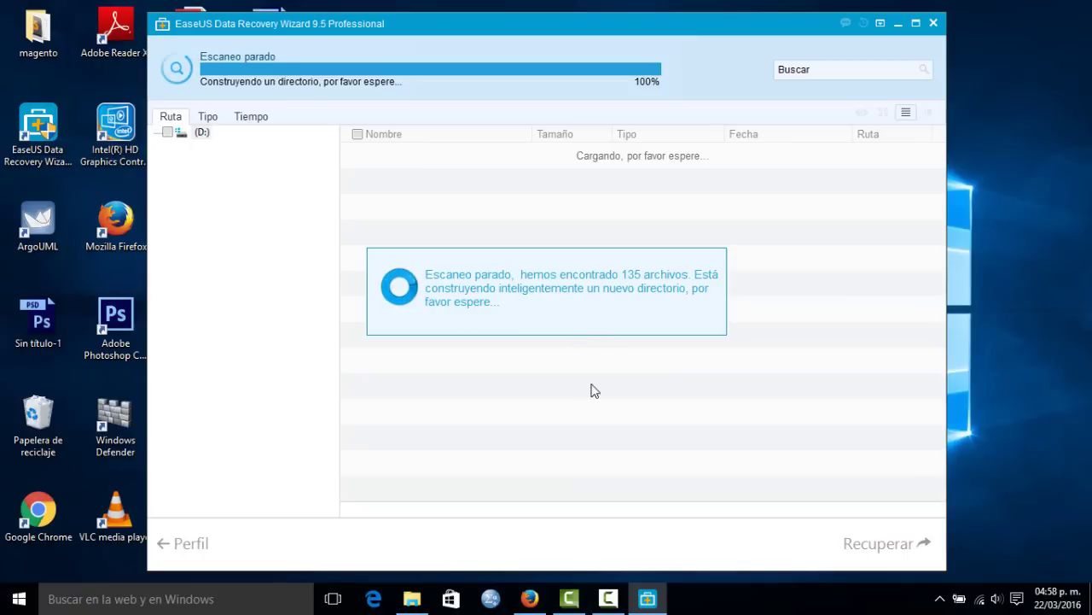
pyautogui.click(189, 543)
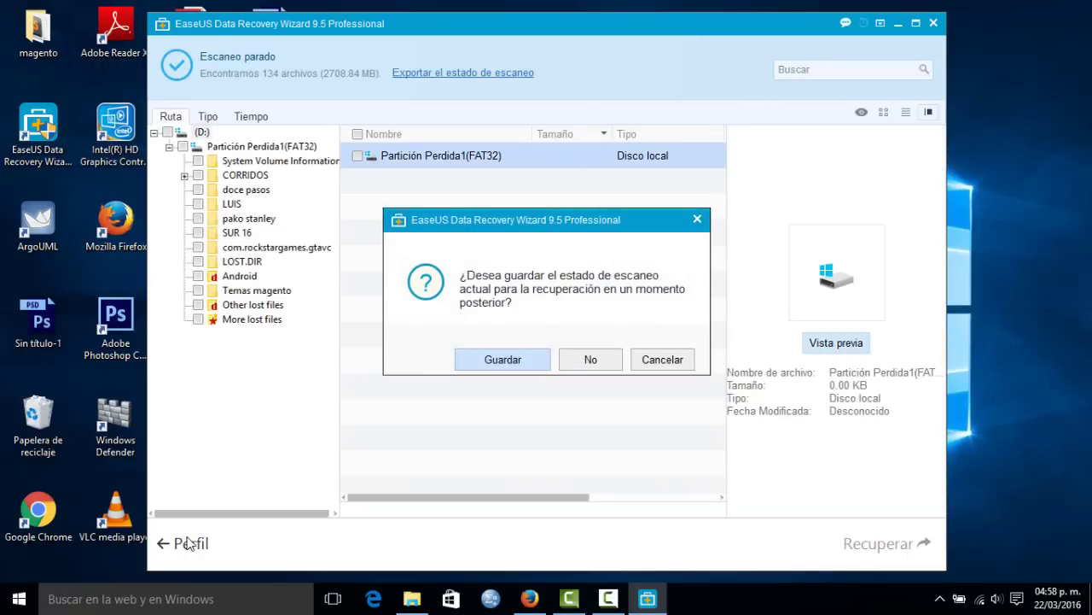
pyautogui.click(590, 360)
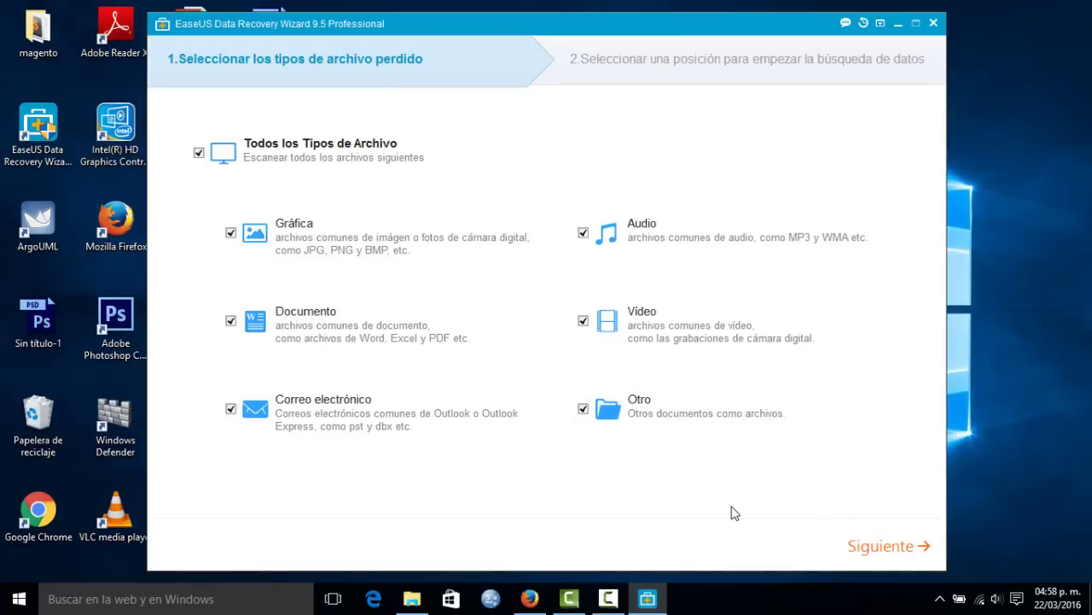
# Step: Scan Disco Local (D:) again with all file types selected
pyautogui.click(870, 546)
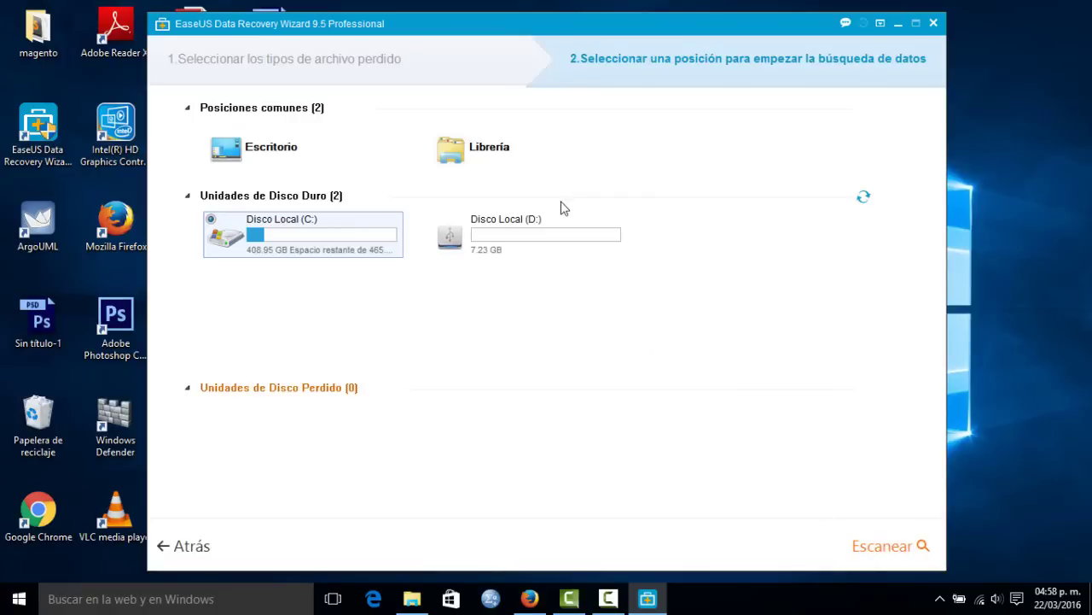
pyautogui.click(541, 233)
pyautogui.click(889, 555)
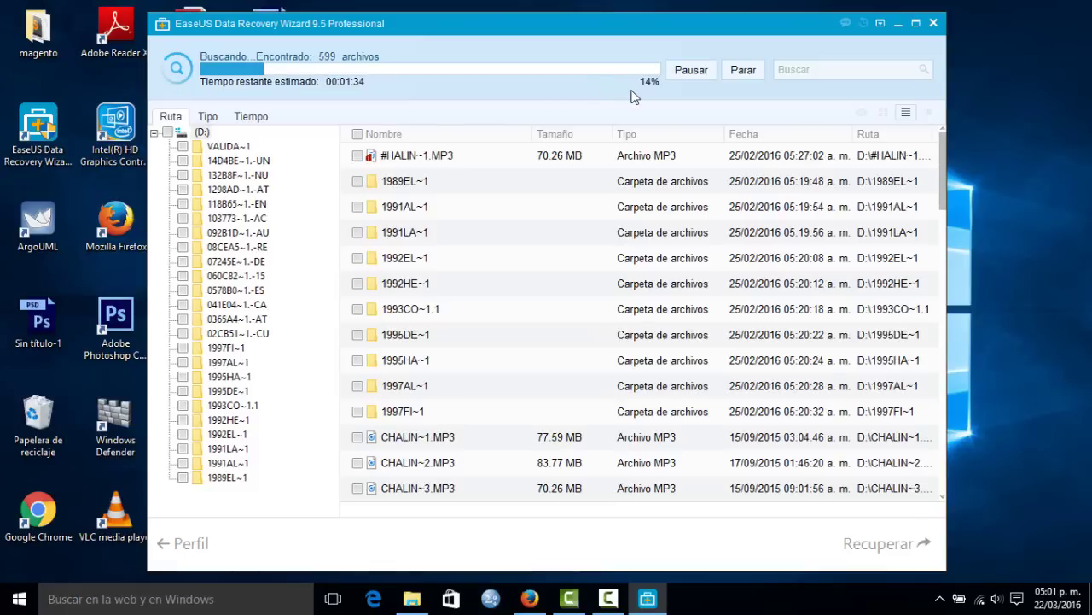
# Step: Stop the scan of D: and open Partición Perdida1(FAT32) in the results to list its folders
pyautogui.click(740, 76)
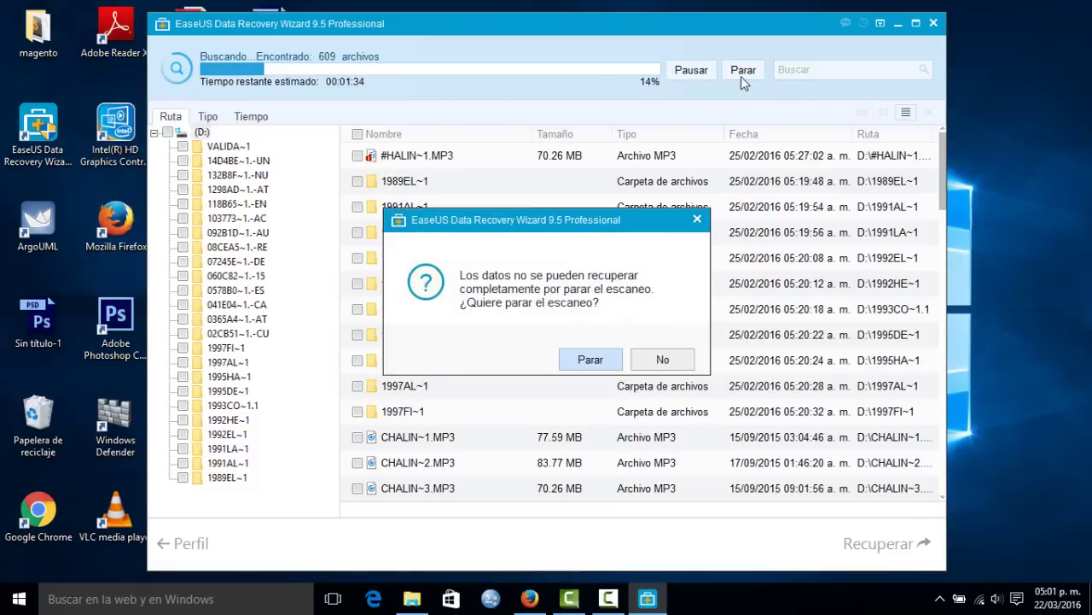
pyautogui.click(592, 360)
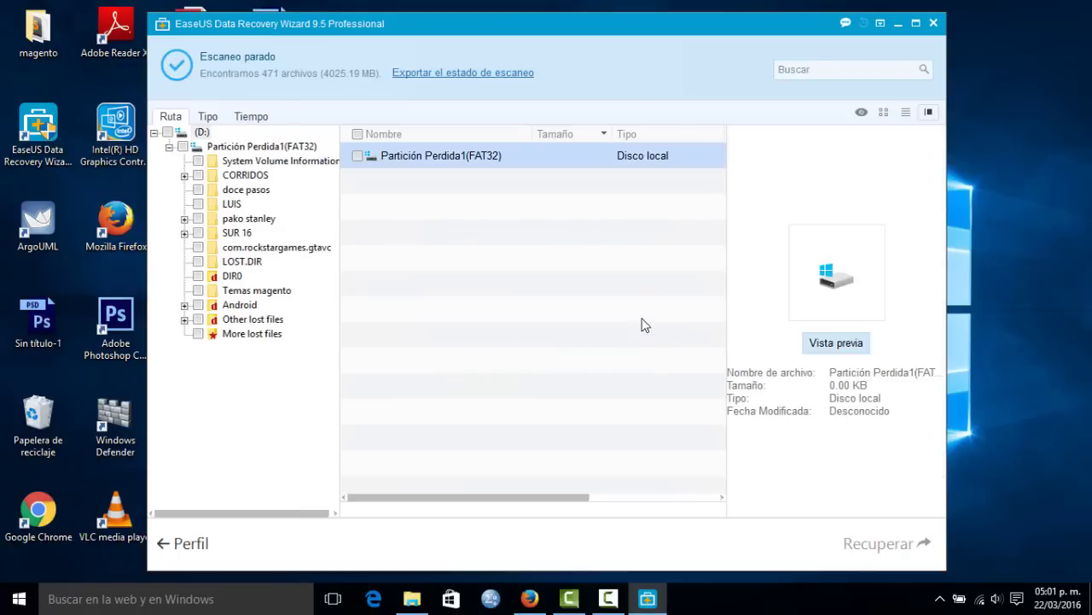
pyautogui.click(358, 156)
pyautogui.click(359, 155)
pyautogui.doubleClick(410, 154)
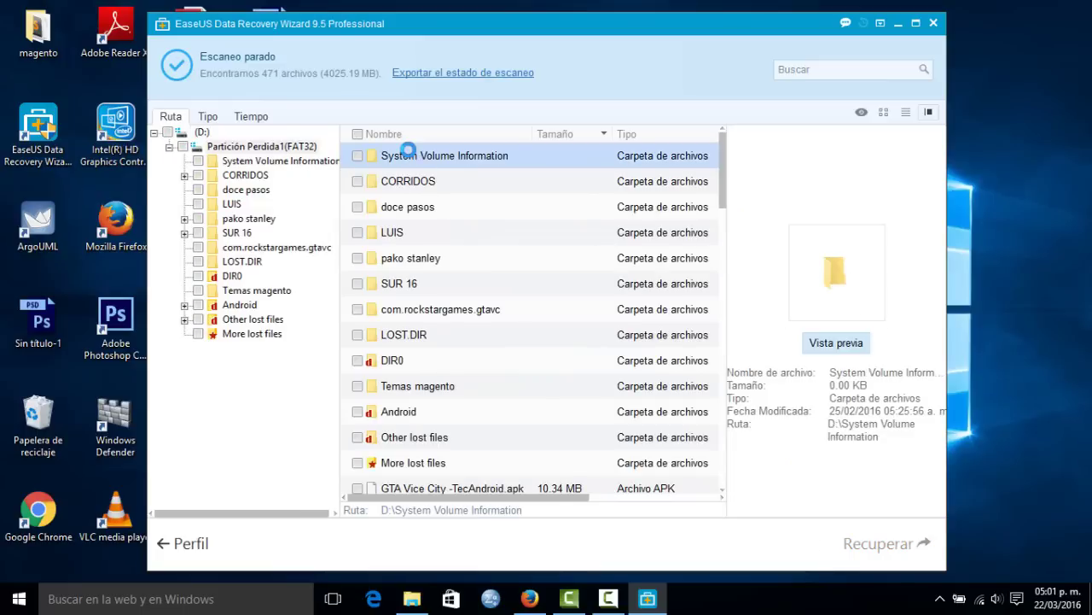
# Step: Look through the LUIS, CORRIDOS and doce pasos folders and the whole file list of Partición Perdida1(FAT32)
pyautogui.doubleClick(416, 234)
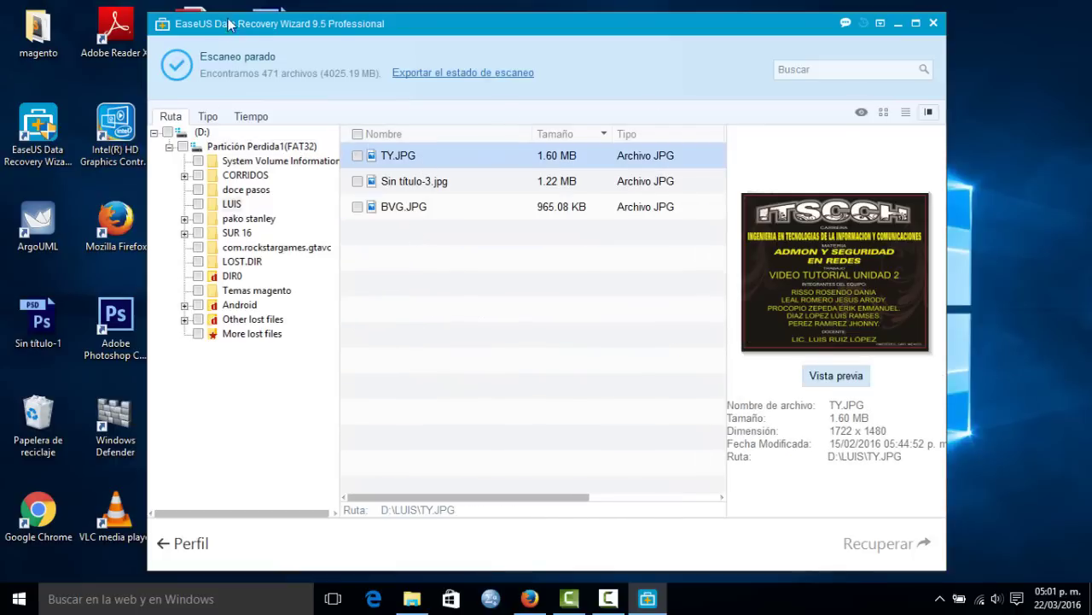
pyautogui.click(239, 175)
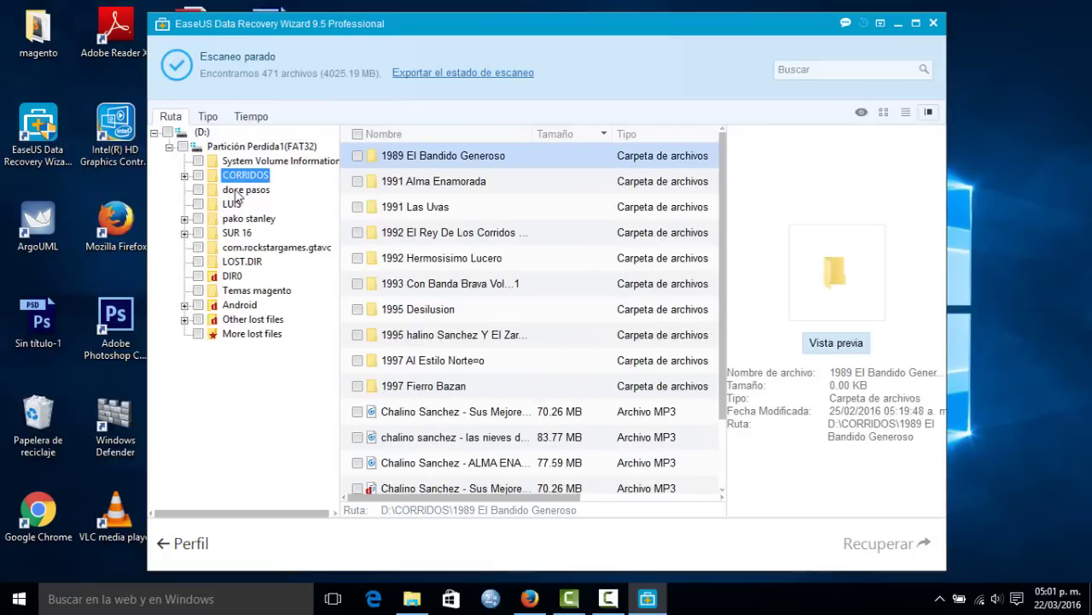
pyautogui.click(238, 190)
pyautogui.click(226, 149)
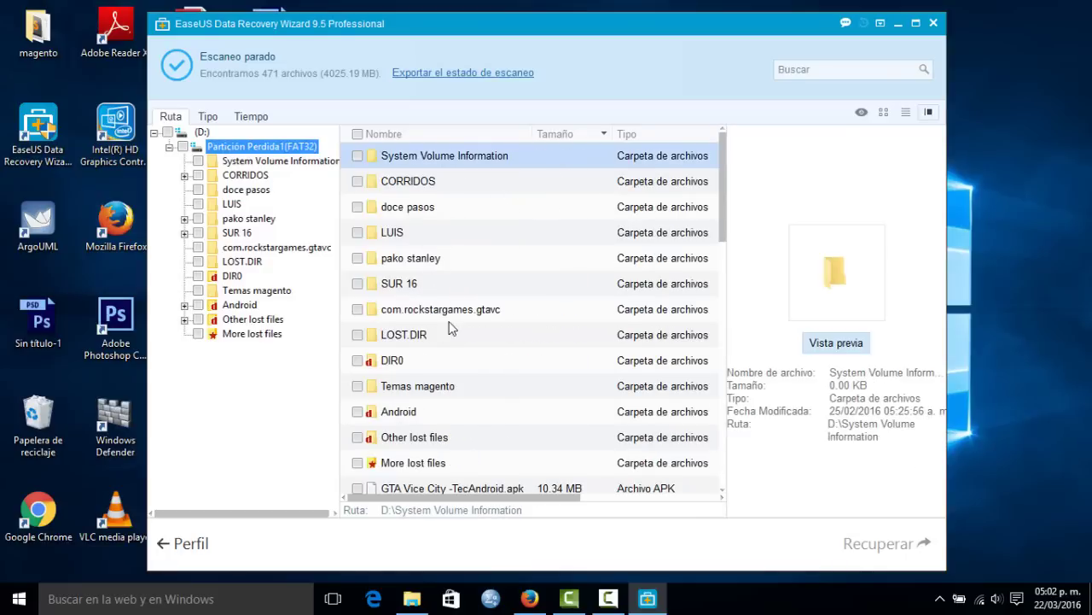
pyautogui.scroll(-1, 449, 319)
pyautogui.scroll(-5, 449, 323)
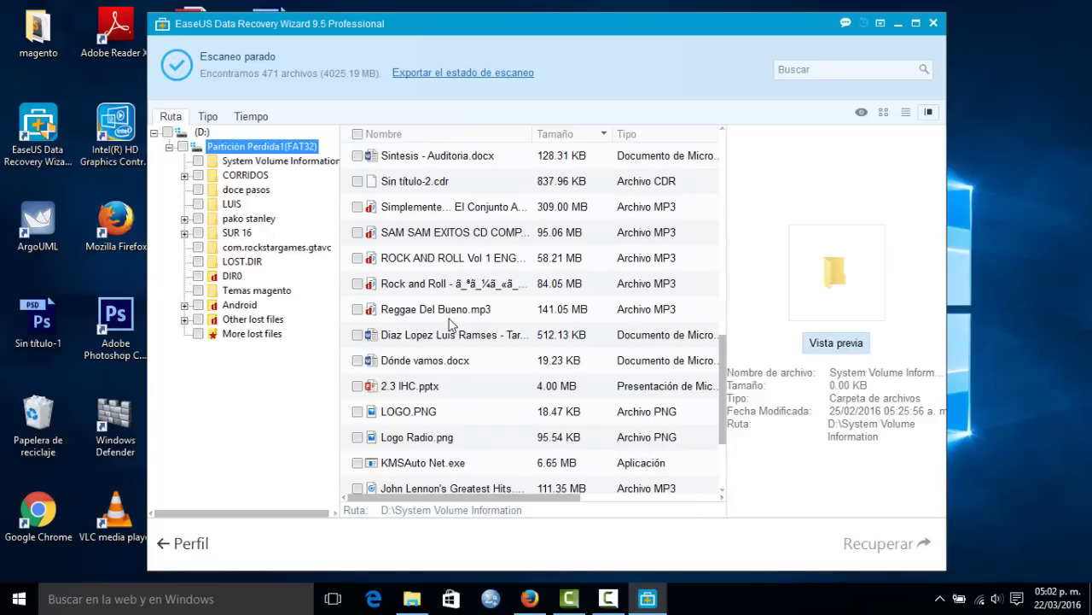
pyautogui.scroll(-2, 449, 323)
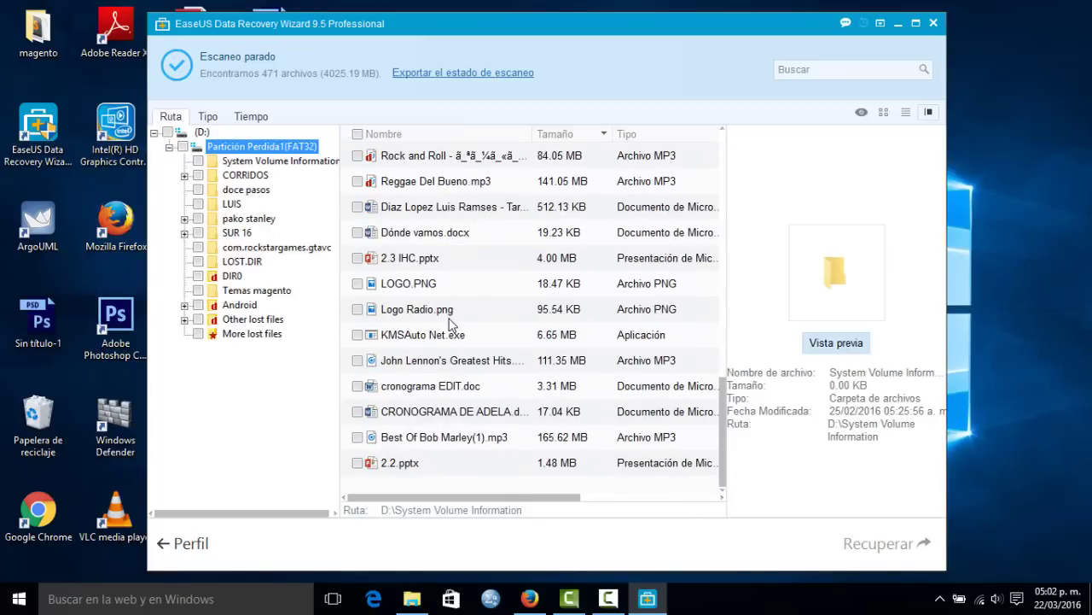
pyautogui.scroll(10, 449, 322)
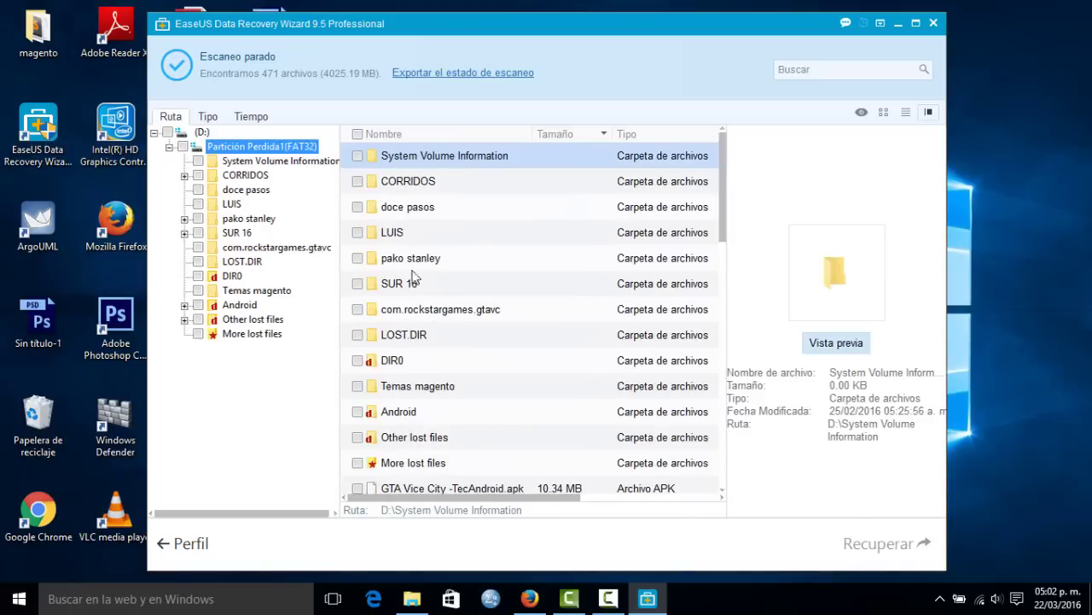
# Step: Recover the LUIS folder from Partición Perdida1(FAT32) and save it to the Desktop
pyautogui.click(359, 234)
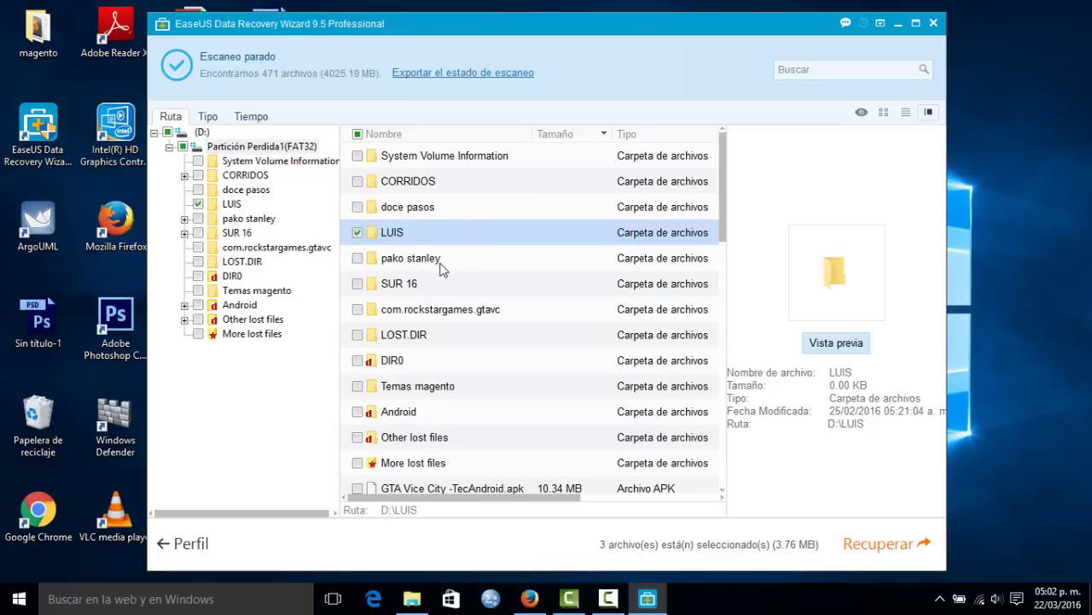
pyautogui.click(882, 548)
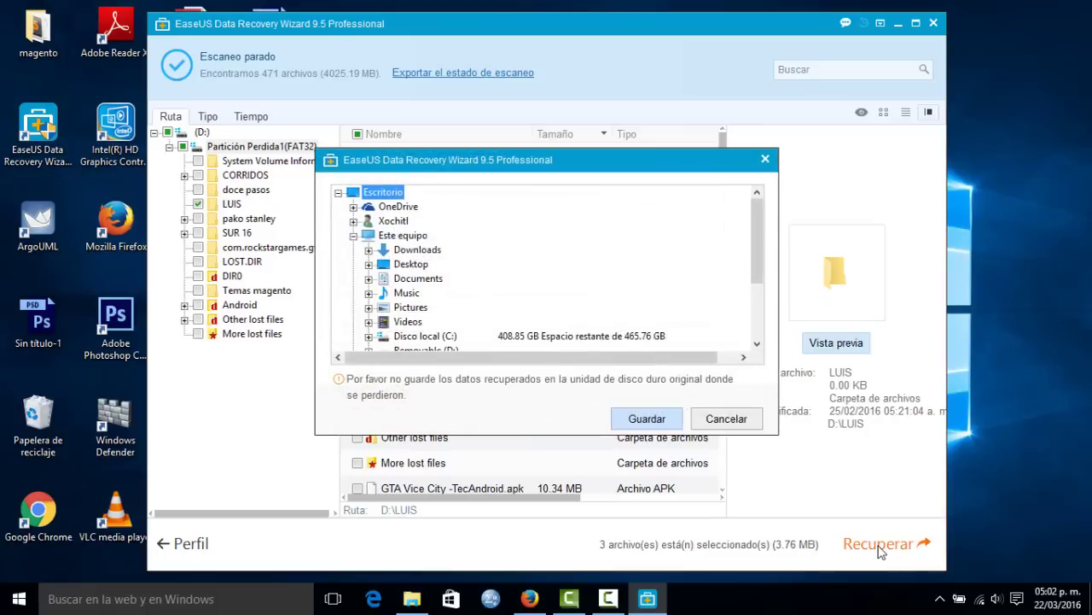
pyautogui.click(413, 265)
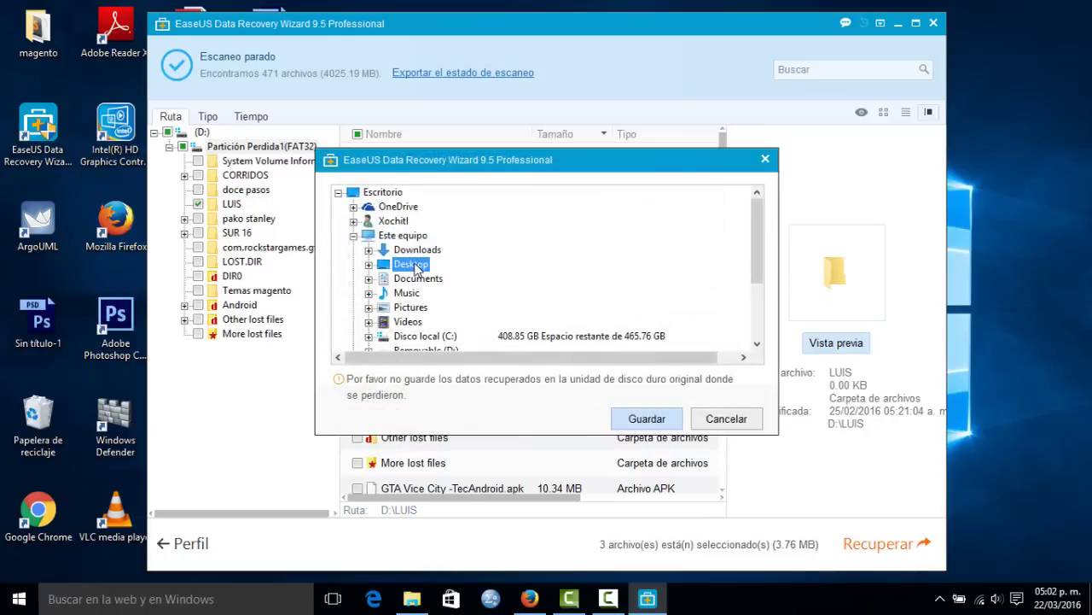
pyautogui.click(620, 425)
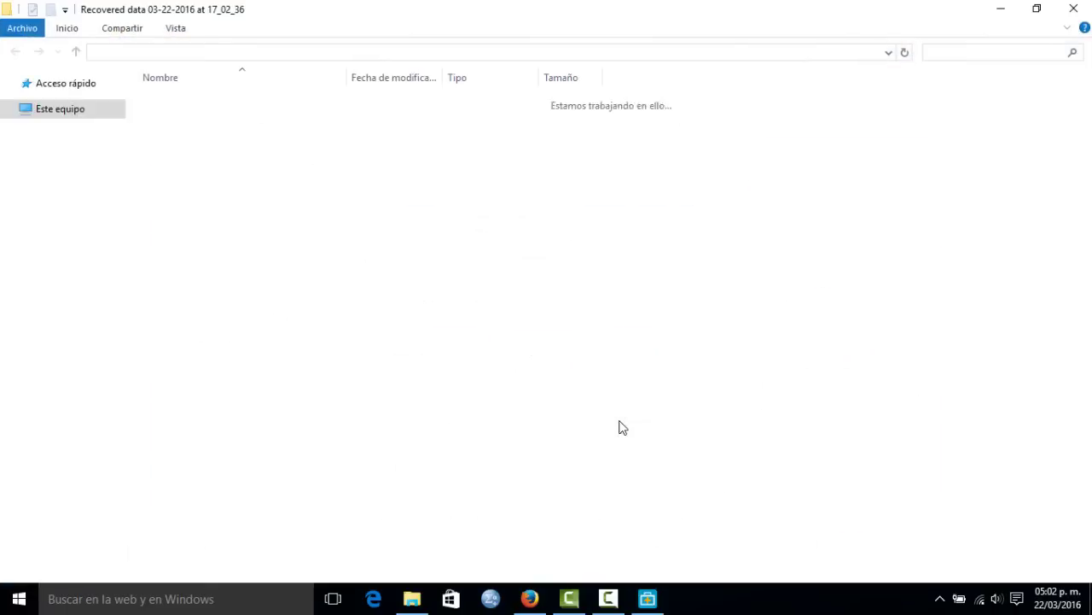
# Step: Check the recovered images in the FAT32 > LUIS folder, close the folder window and dismiss the recovery completion message
pyautogui.click(256, 101)
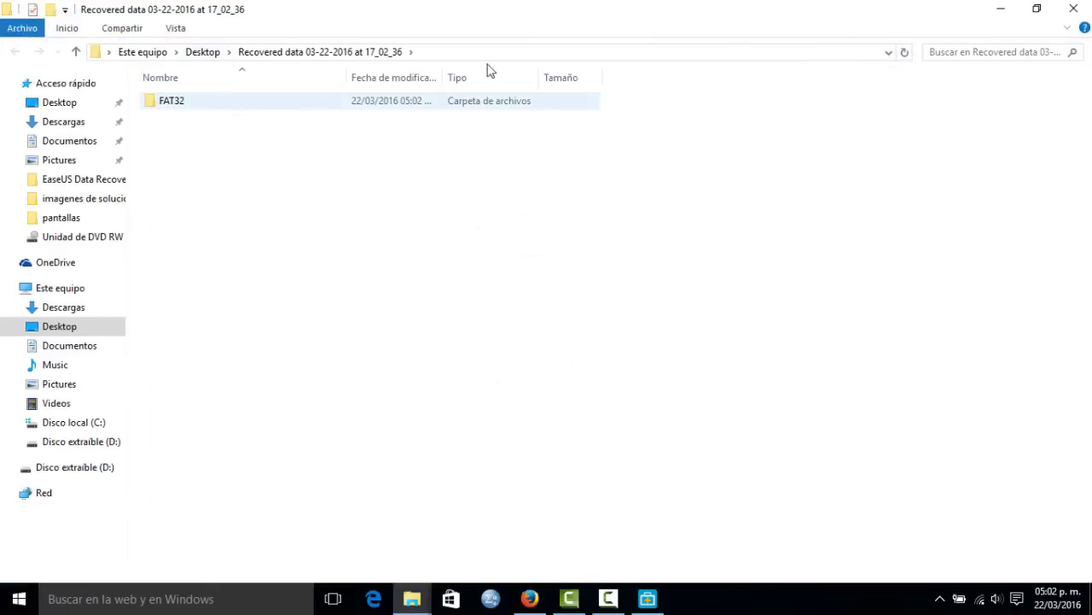
pyautogui.doubleClick(266, 102)
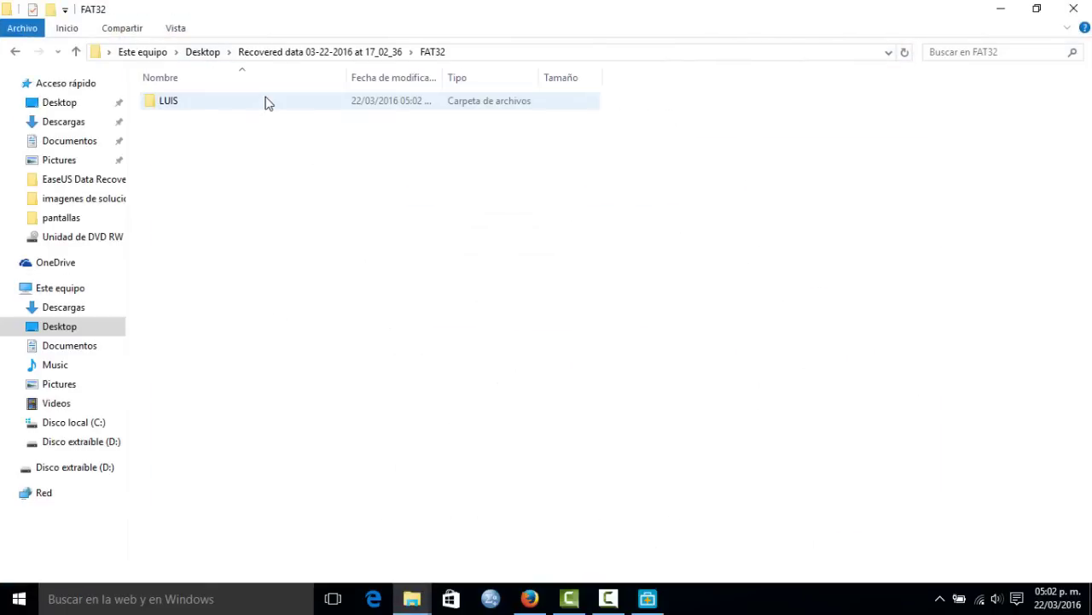
pyautogui.doubleClick(266, 103)
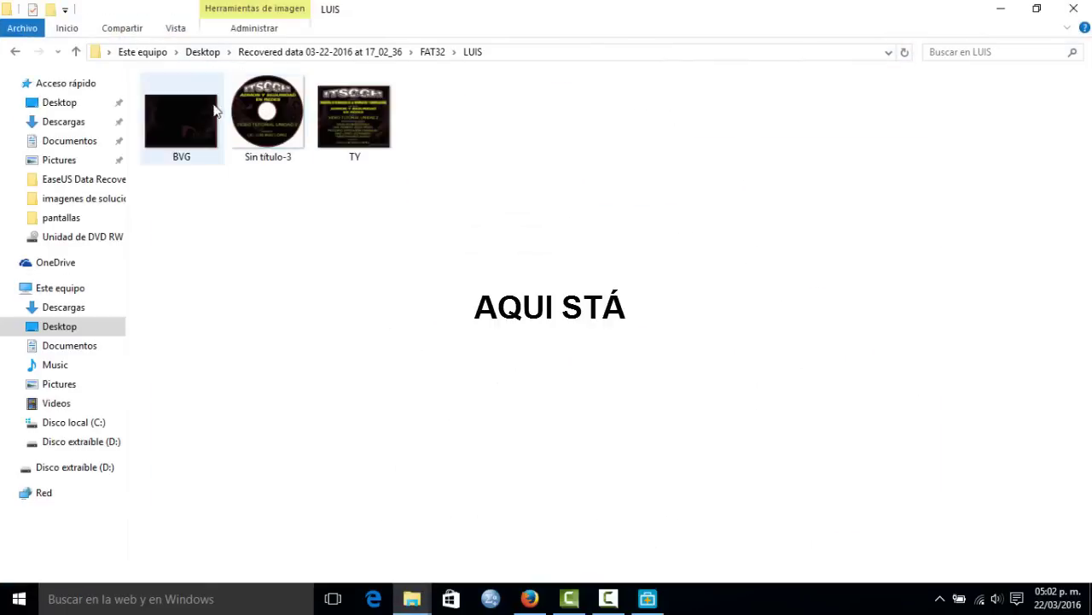
pyautogui.click(17, 52)
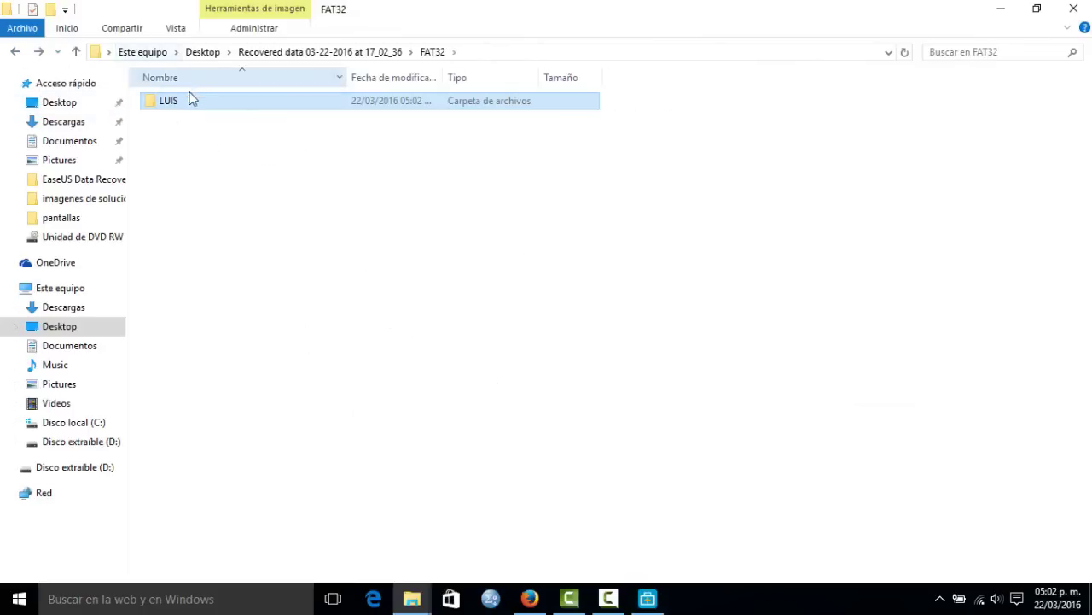
pyautogui.doubleClick(173, 109)
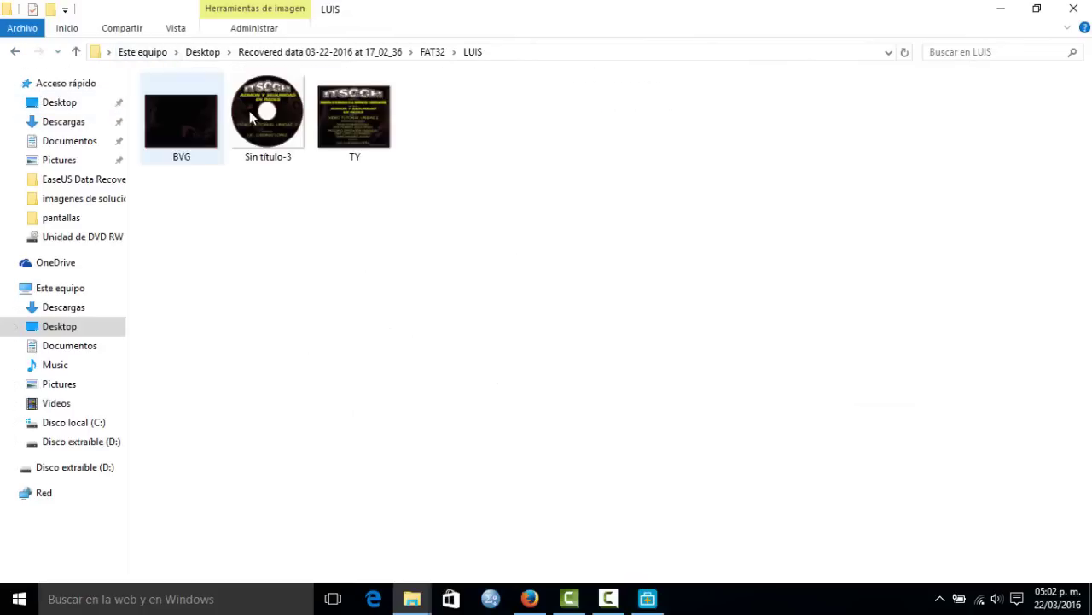
pyautogui.moveTo(430, 200); pyautogui.dragTo(174, 125)
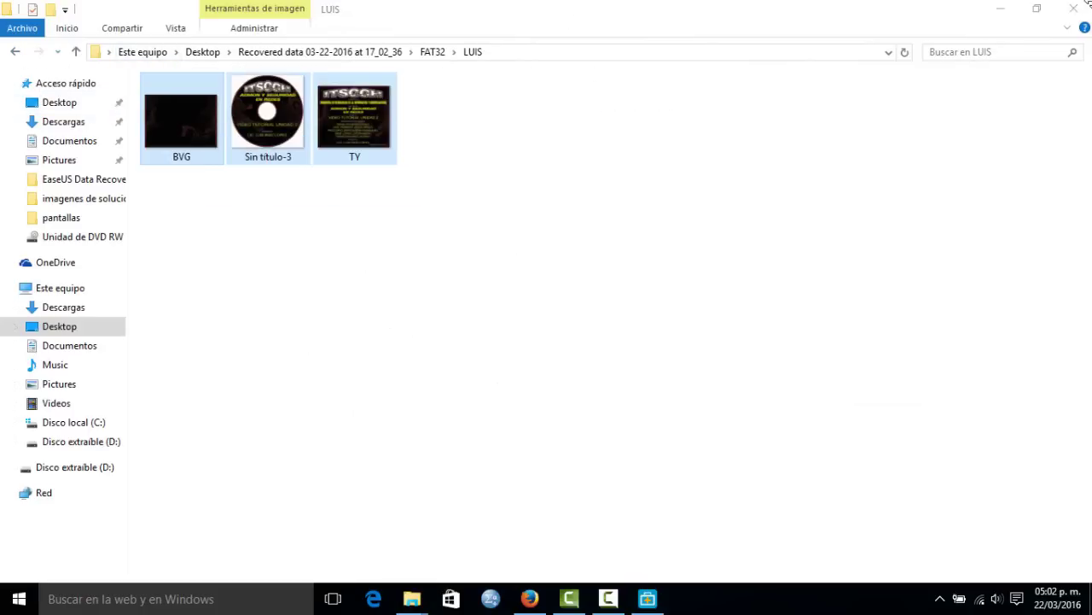
pyautogui.click(1073, 10)
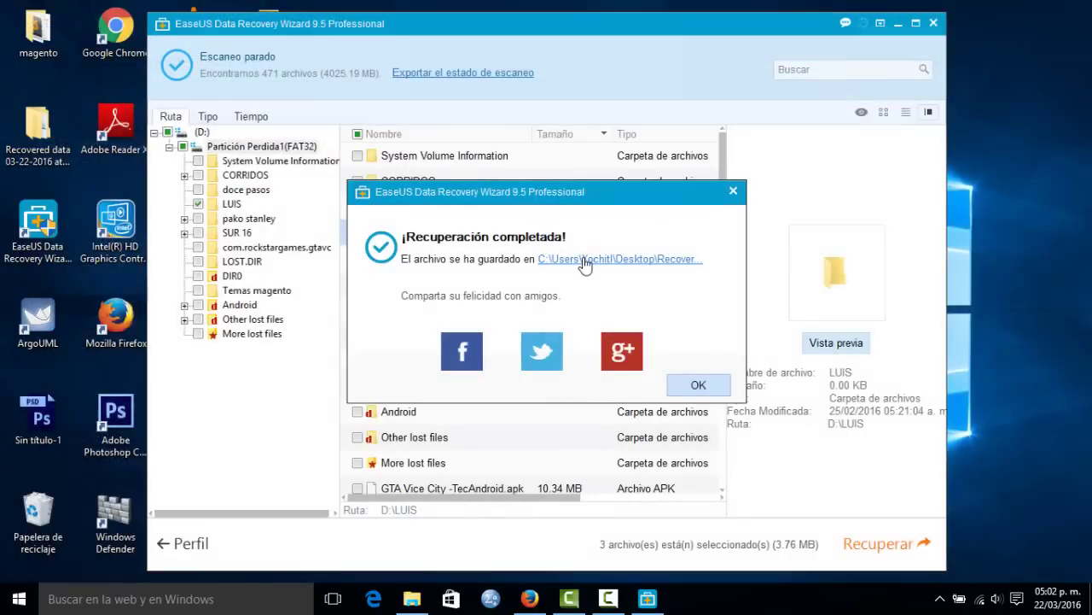
pyautogui.click(696, 384)
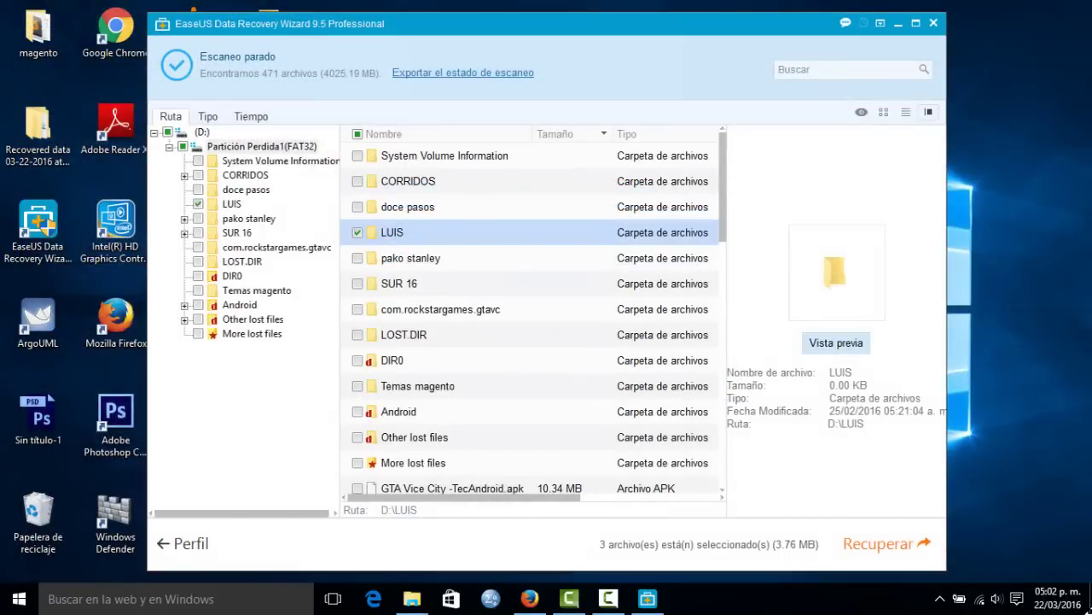
# Step: Minimise the recovery wizard and check the LUIS images inside the desktop's Recovered data folder, closing it when done
pyautogui.click(897, 23)
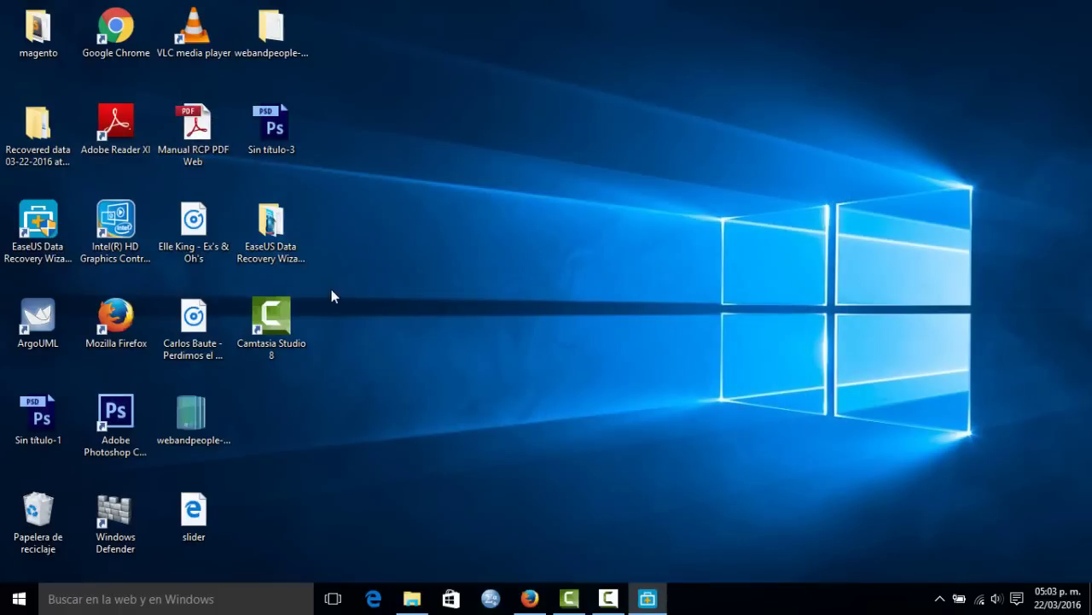
pyautogui.click(41, 128)
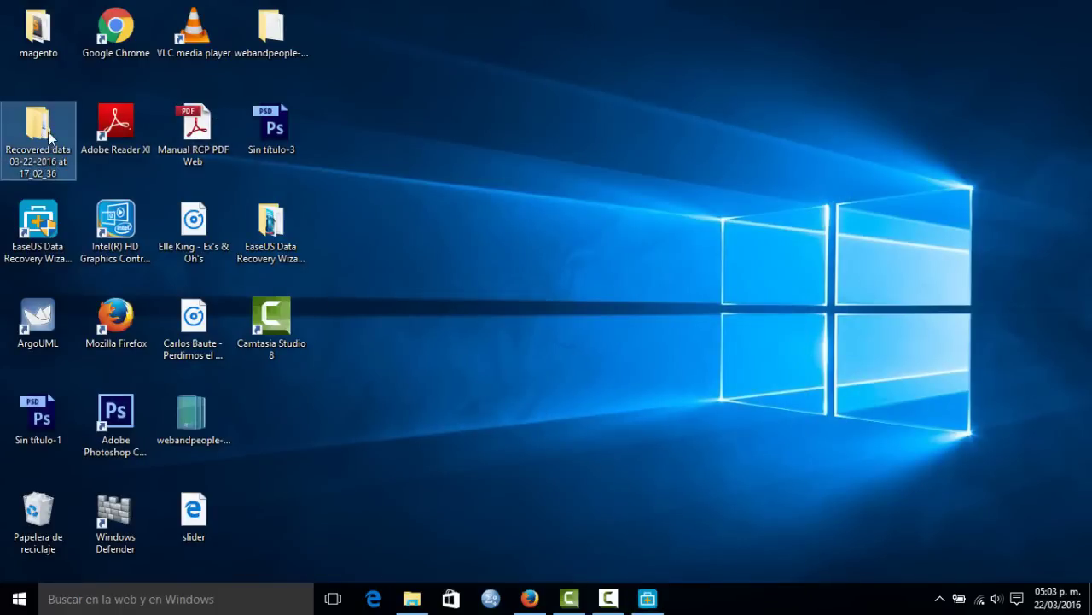
pyautogui.doubleClick(41, 128)
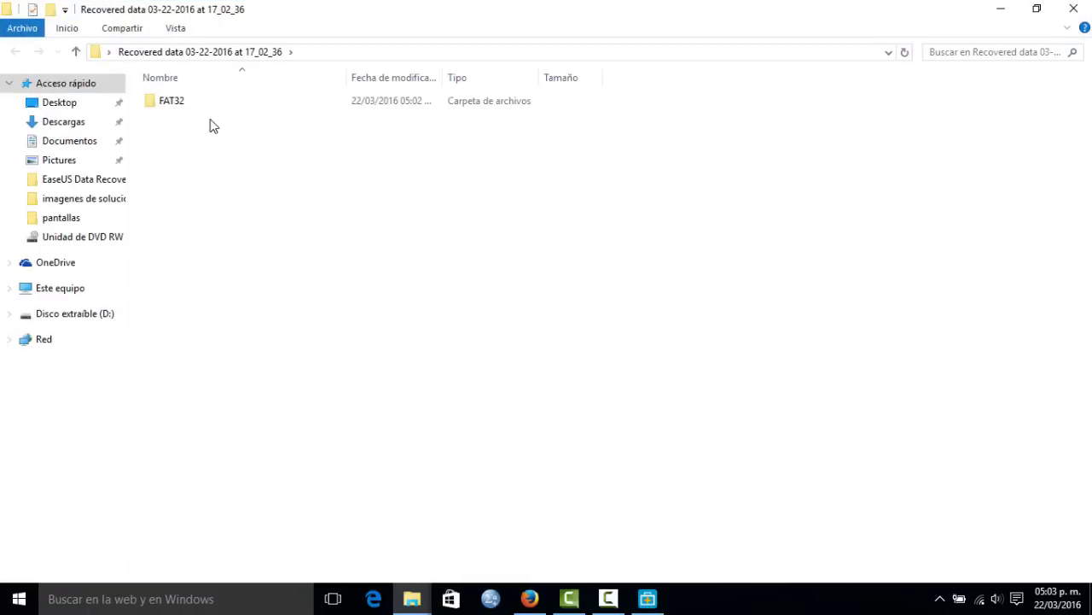
pyautogui.doubleClick(187, 109)
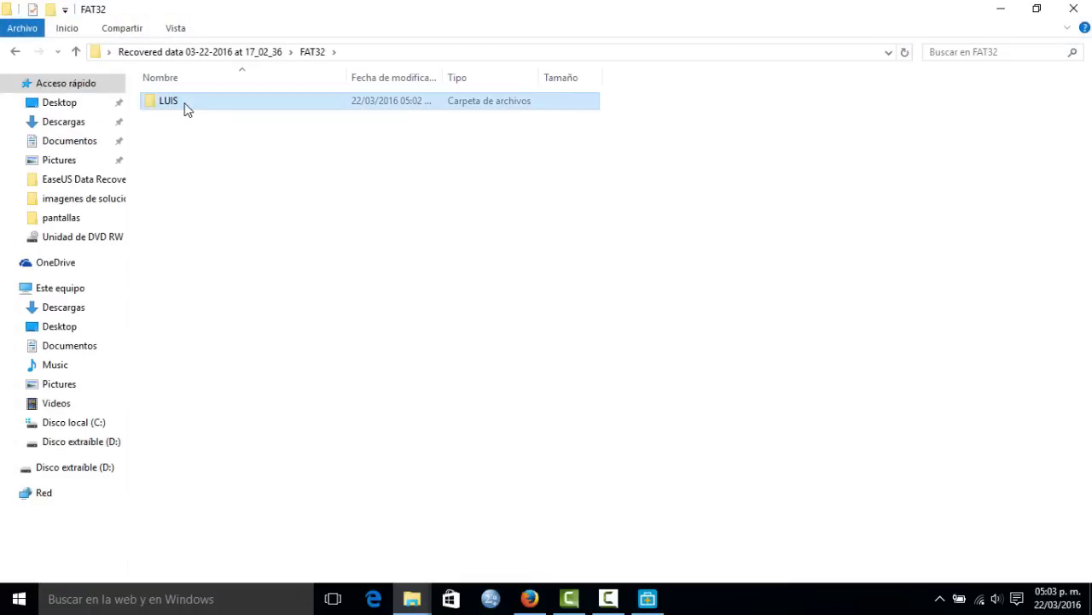
pyautogui.doubleClick(187, 108)
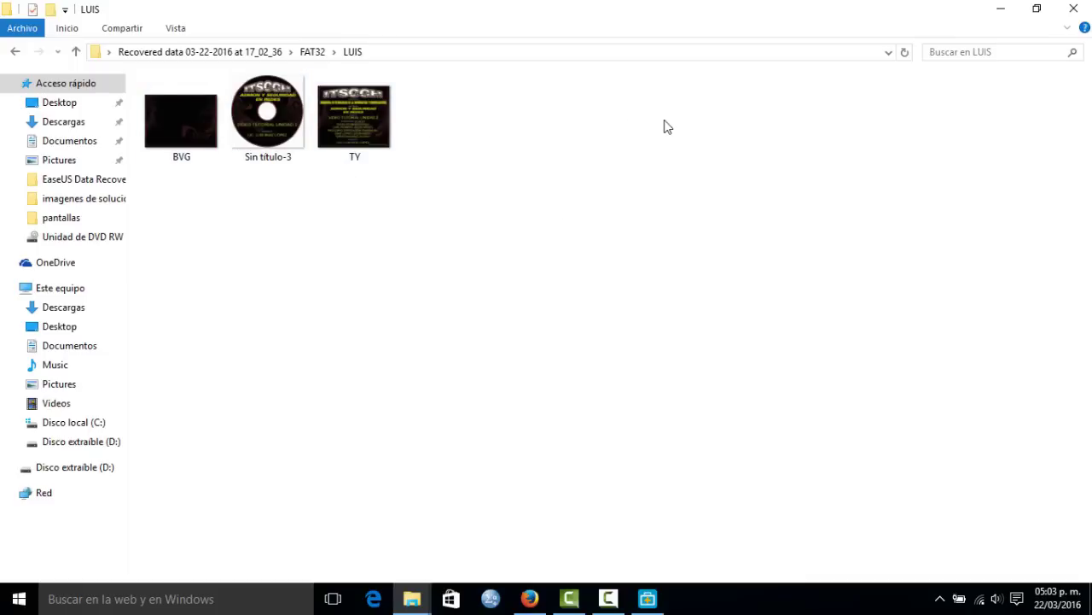
pyautogui.click(1075, 9)
# Step: View the format options of Disco extraíble (D:) in File Explorer, then close them without formatting and close the window
pyautogui.click(412, 600)
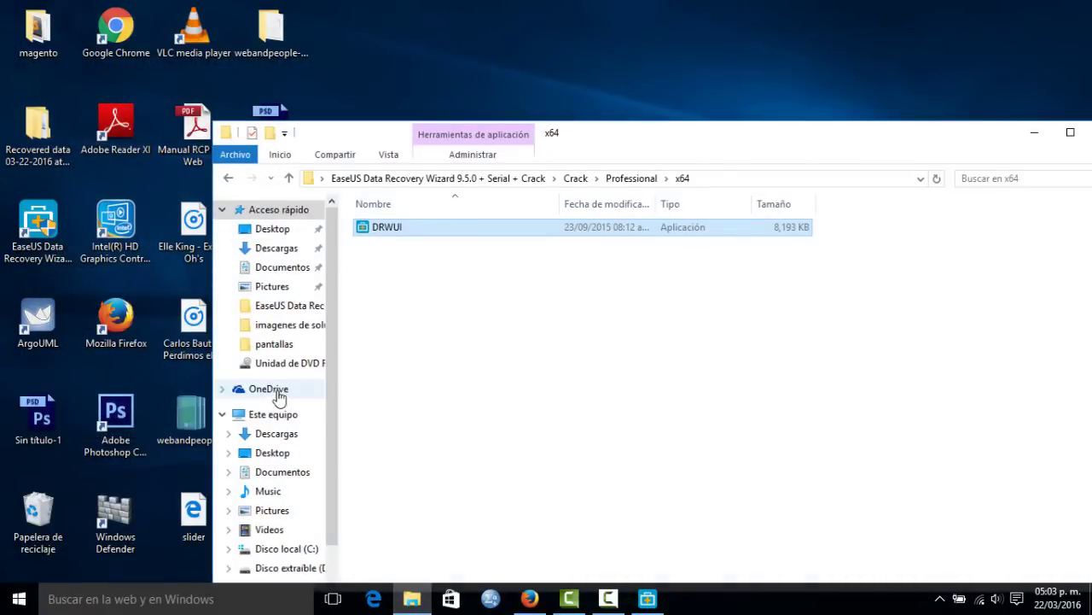
pyautogui.click(273, 414)
pyautogui.click(593, 370)
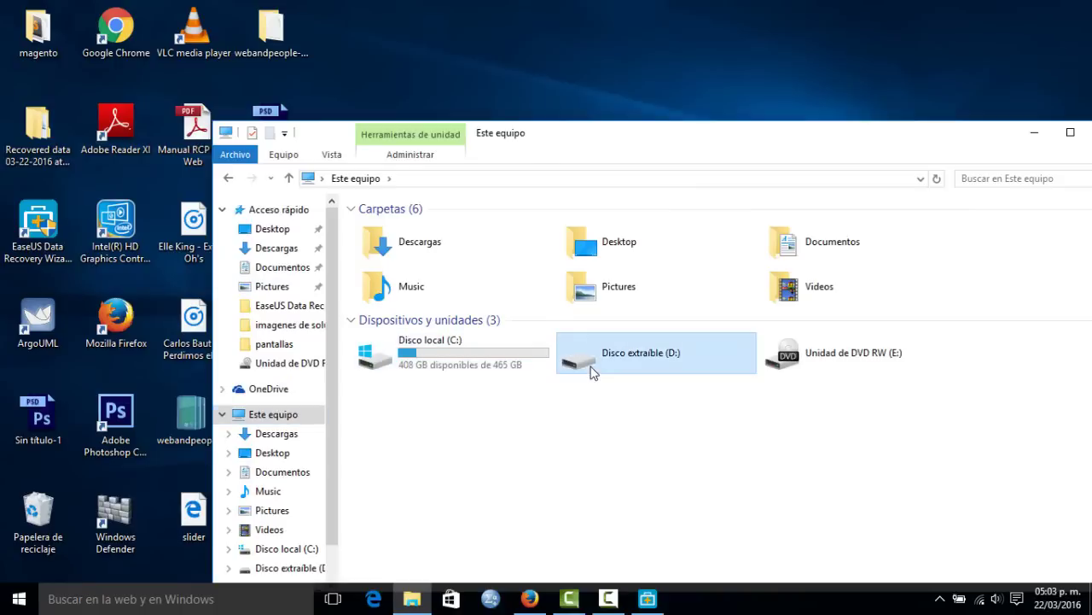
pyautogui.rightClick(593, 370)
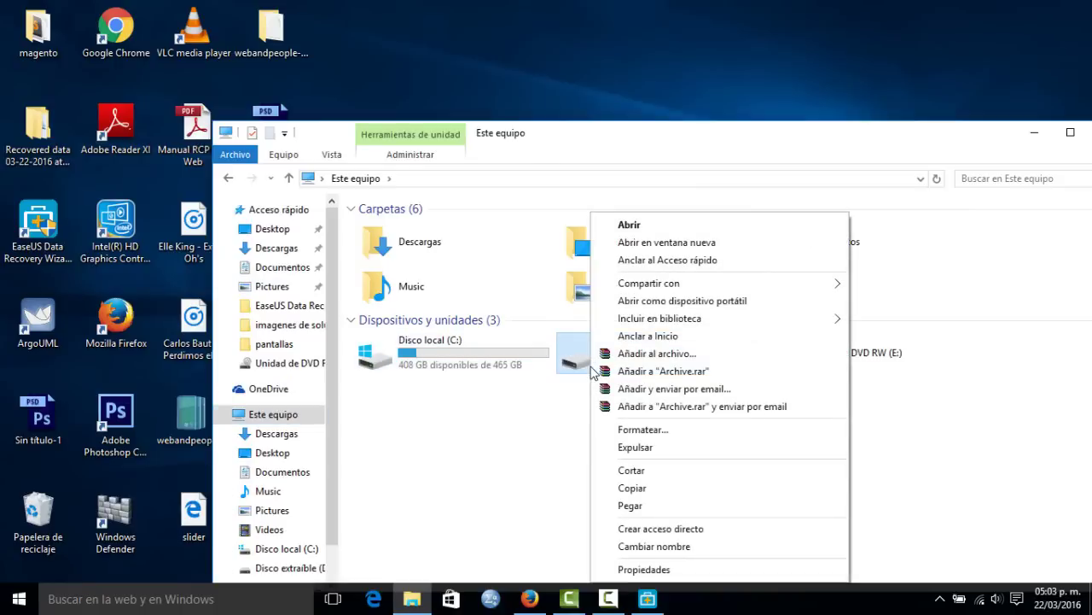
pyautogui.click(624, 431)
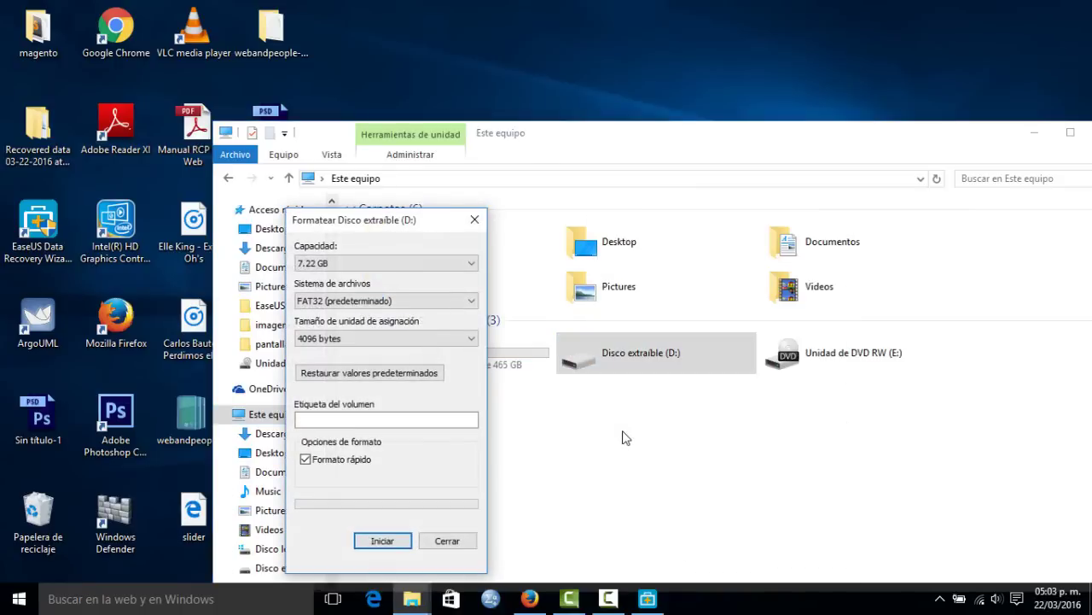
pyautogui.click(475, 224)
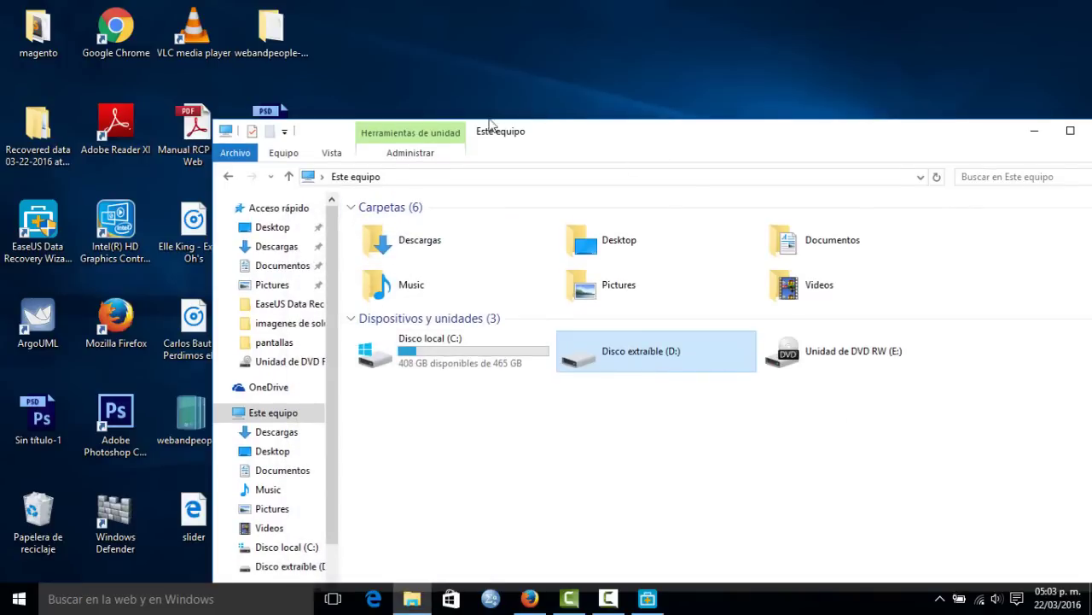
pyautogui.moveTo(494, 126); pyautogui.dragTo(350, 83)
pyautogui.click(968, 87)
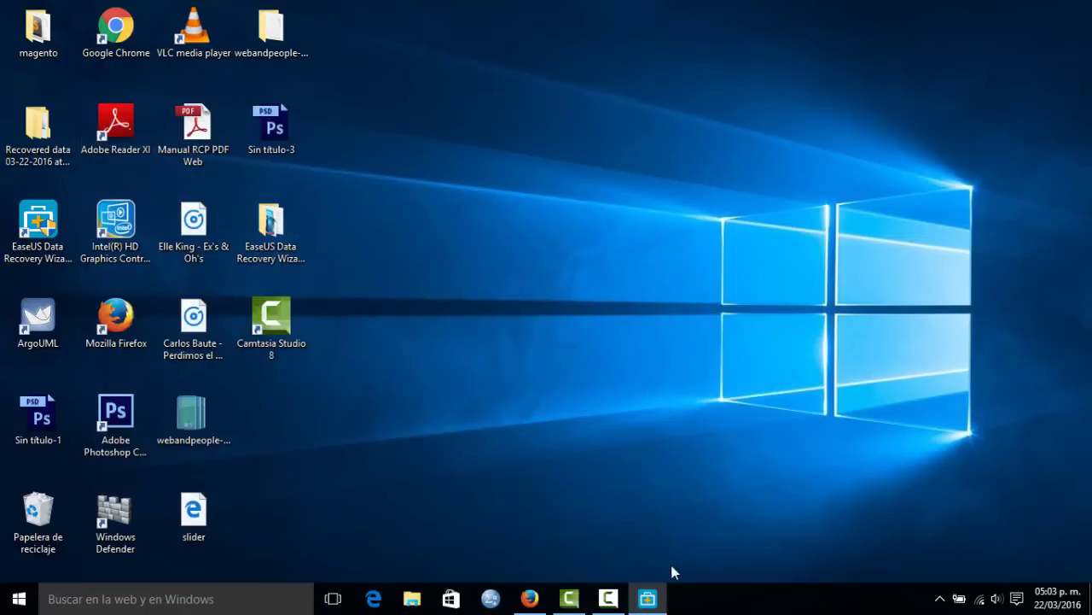
# Step: Restore the EaseUS Data Recovery Wizard window and minimise the browser showing the YouTube channel
pyautogui.click(647, 597)
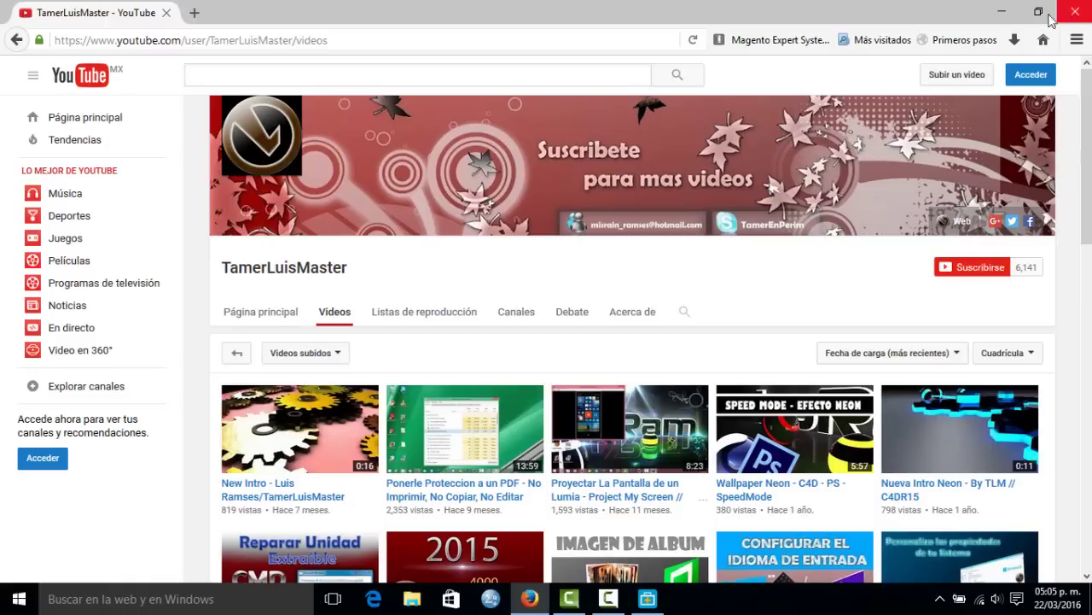
pyautogui.click(1004, 13)
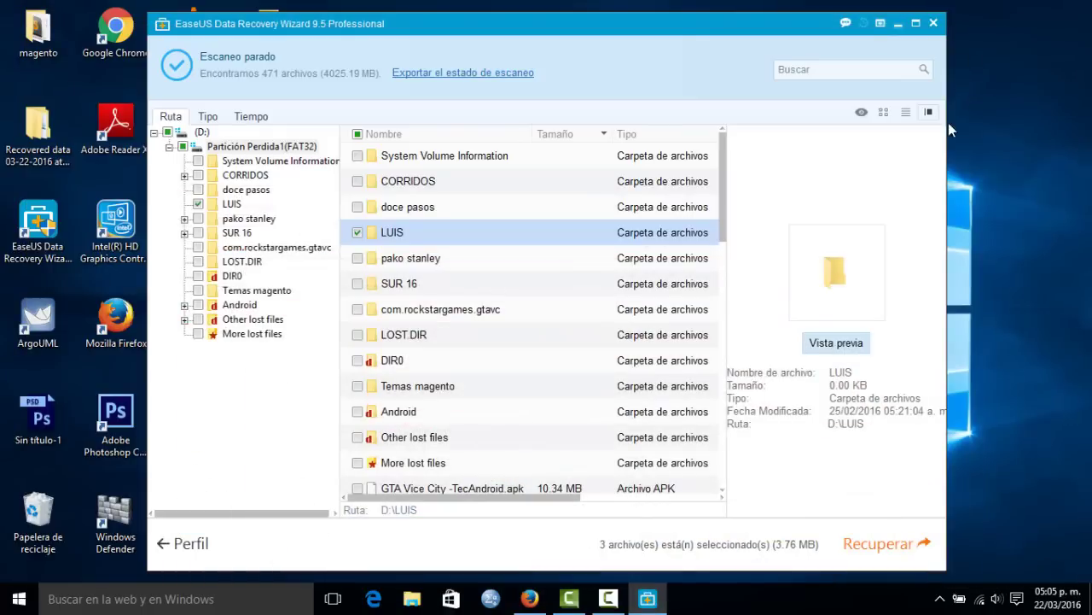